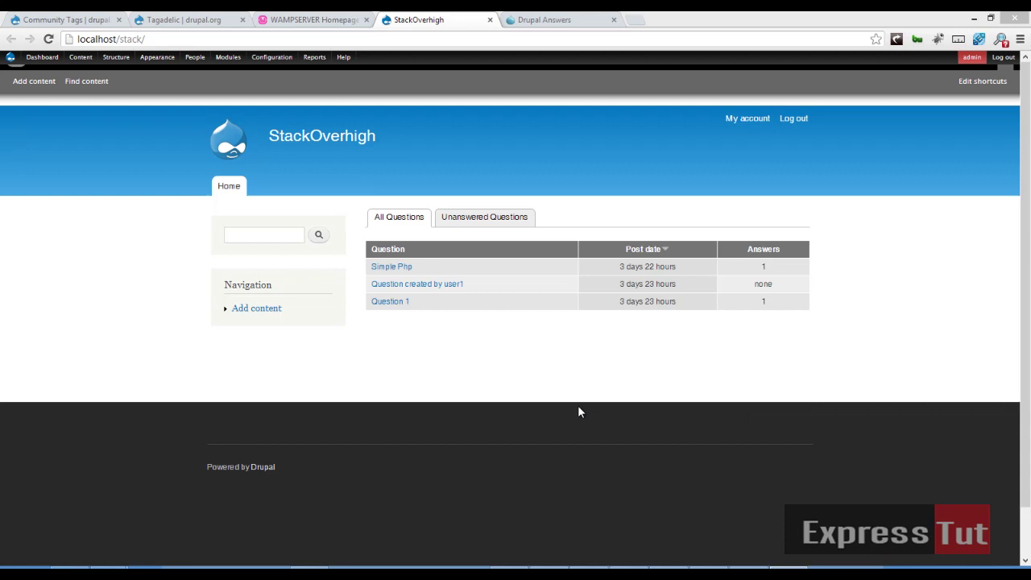
# - Open the Simple Php question and scroll down to read its PHP code answer
pyautogui.click(399, 267)
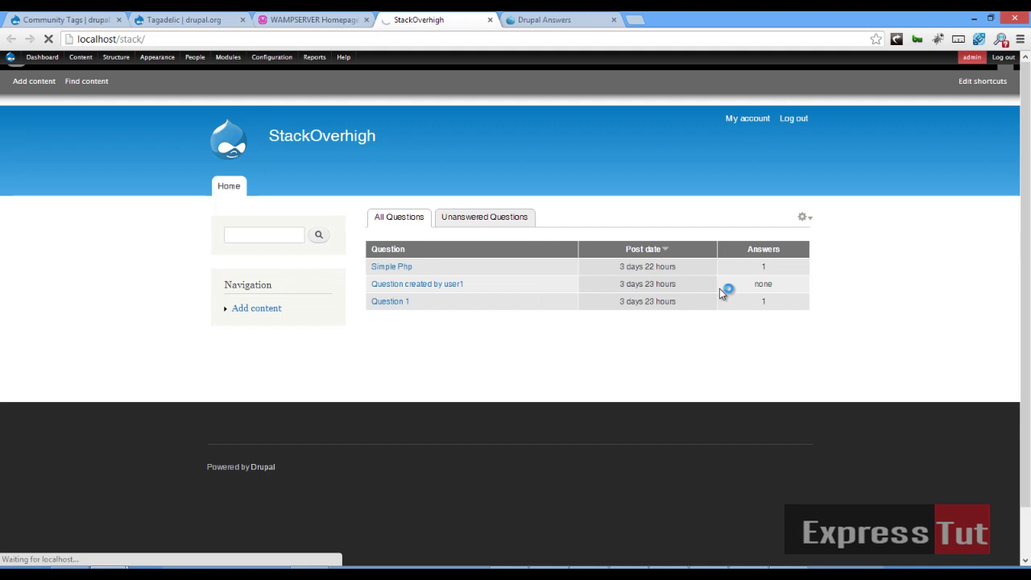
pyautogui.scroll(-1, 720, 291)
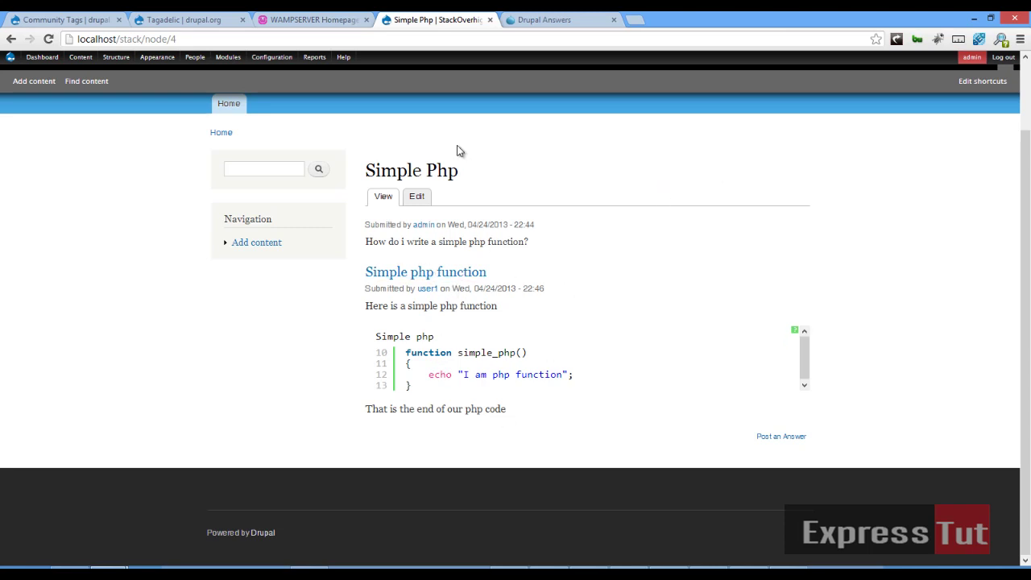
# - On Drupal Answers, view the Ask a Question form's Tags field, then return to Simple Php
pyautogui.click(529, 20)
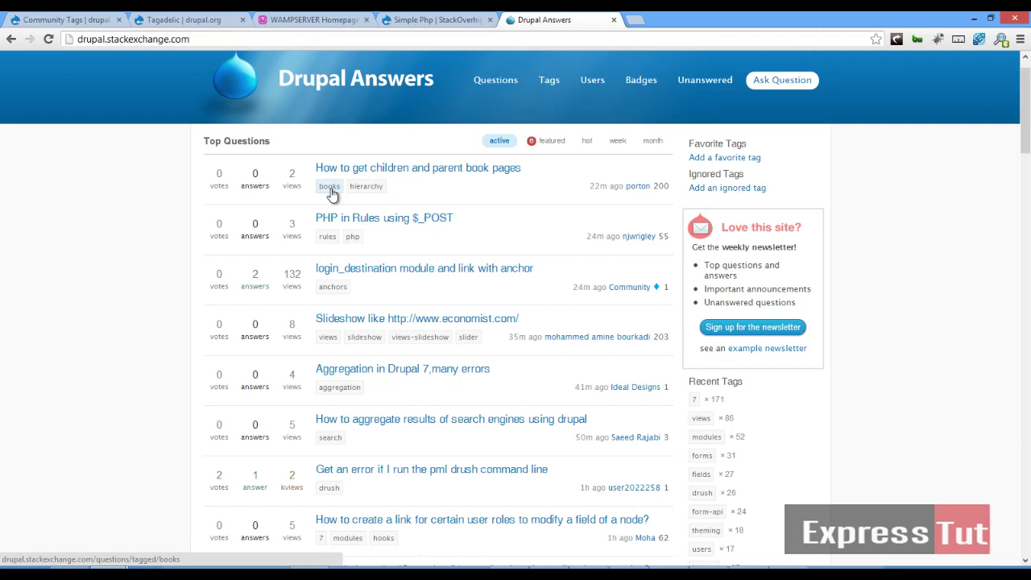
pyautogui.moveTo(331, 194)
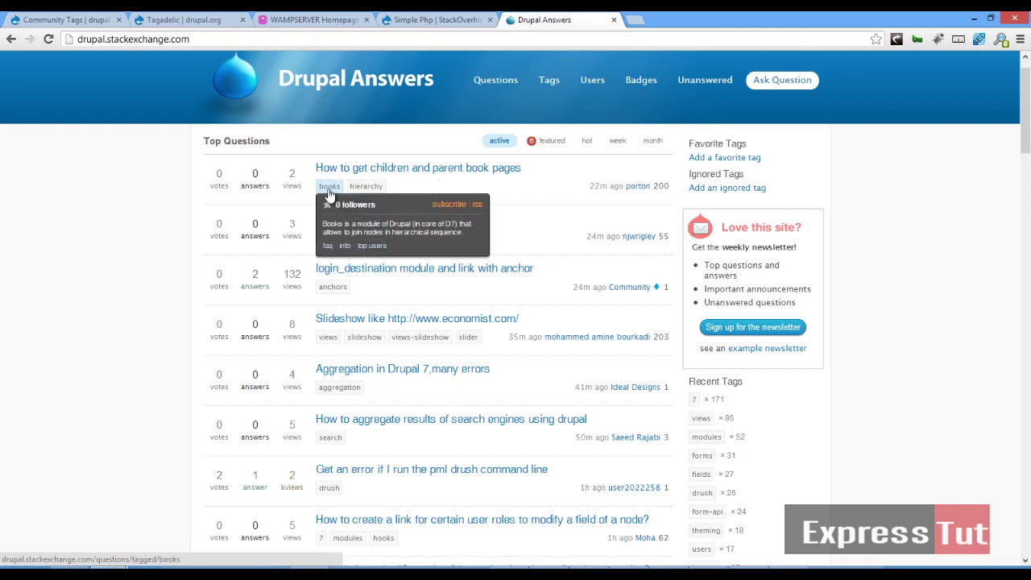
pyautogui.click(793, 90)
pyautogui.scroll(-3, 785, 136)
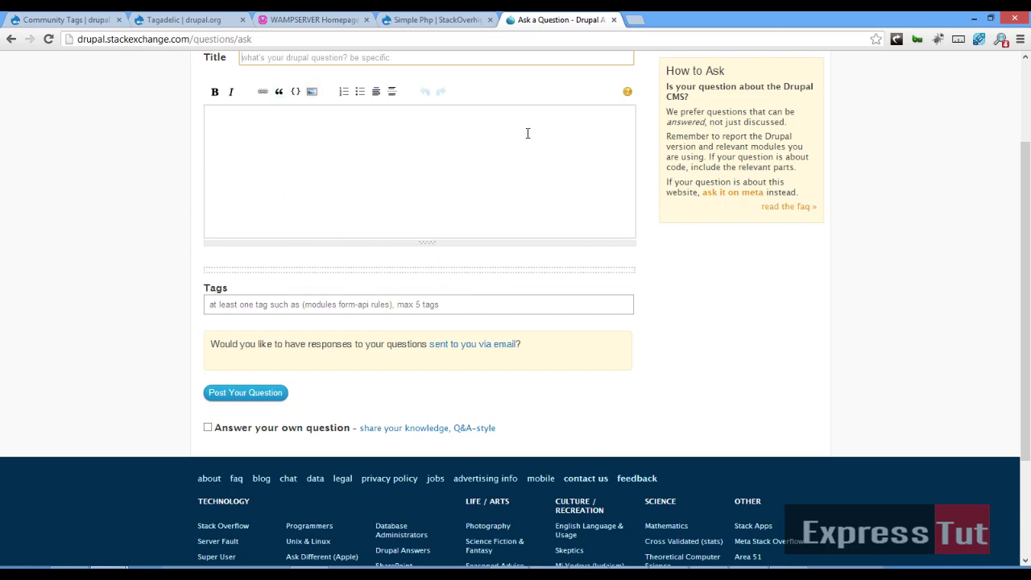
pyautogui.click(403, 19)
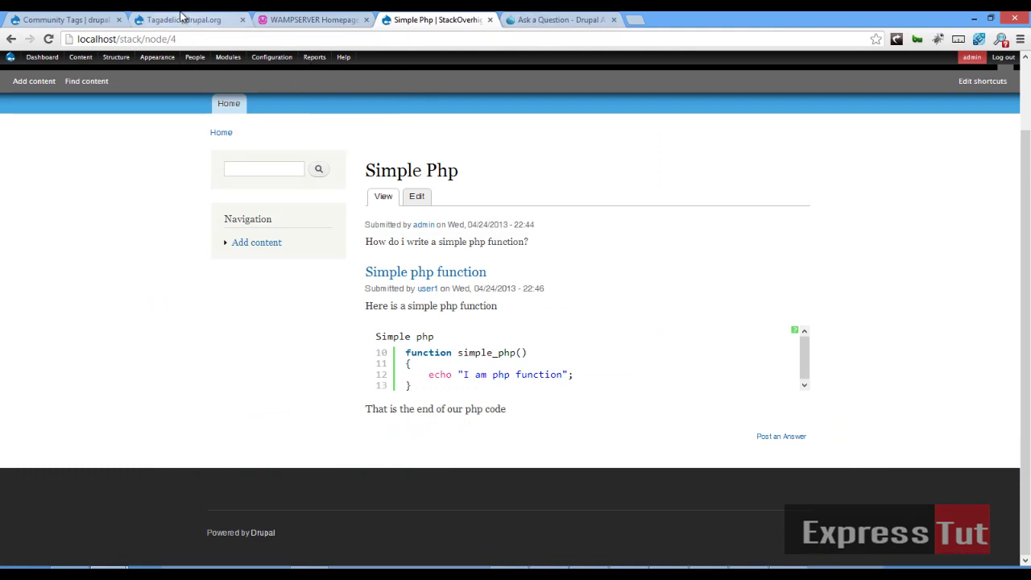
# - Browse the Community Tags project page, glance at Tagadelic, and review the Downloads releases
pyautogui.click(97, 19)
pyautogui.scroll(3, 285, 223)
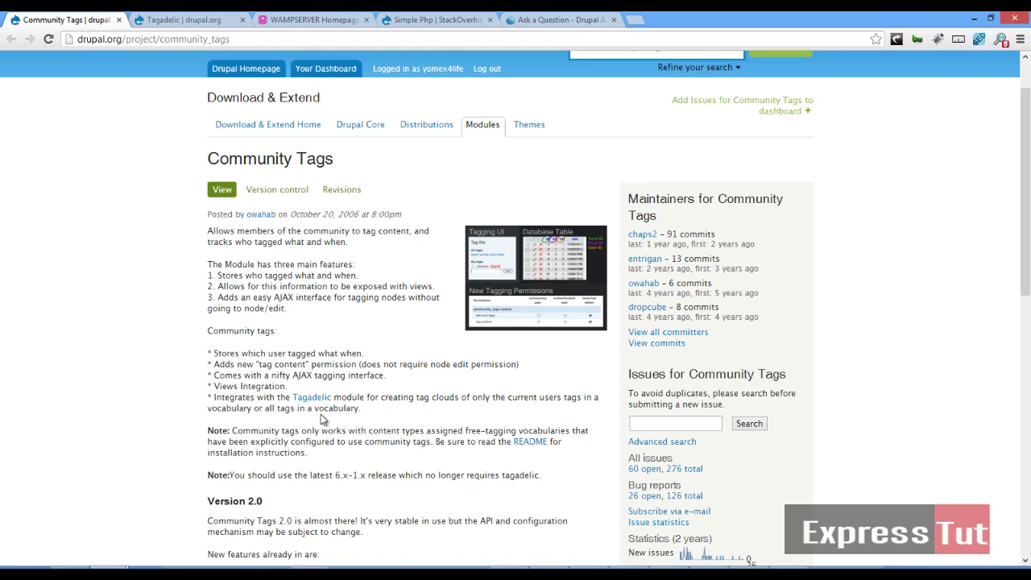
pyautogui.click(177, 20)
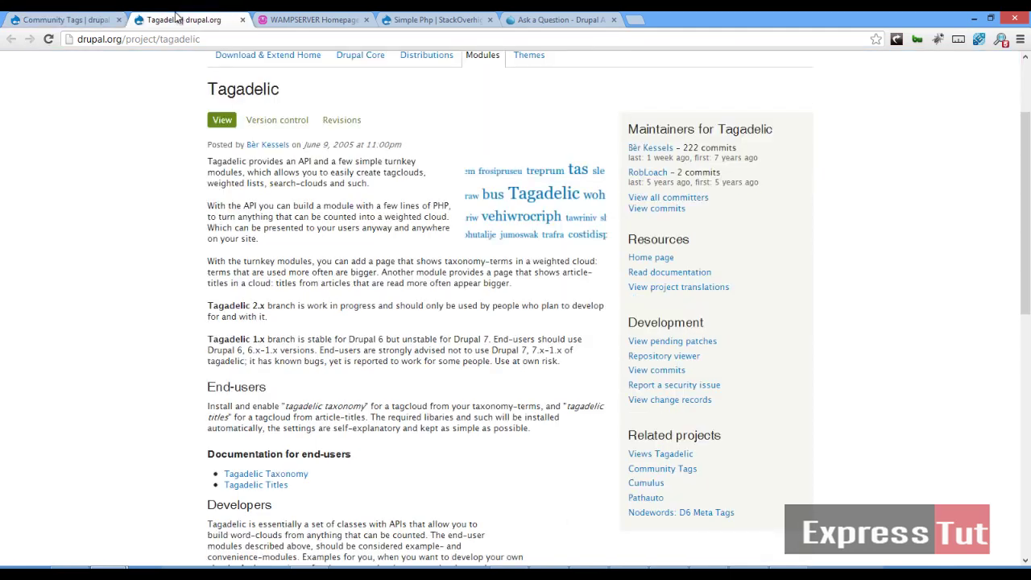
pyautogui.click(77, 18)
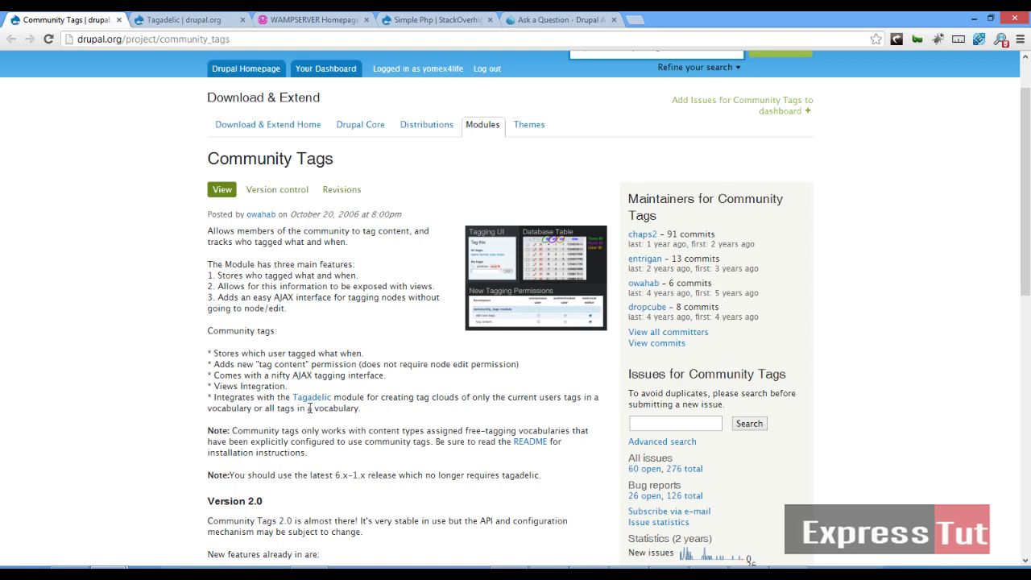
pyautogui.scroll(-6, 309, 408)
pyautogui.moveTo(308, 571)
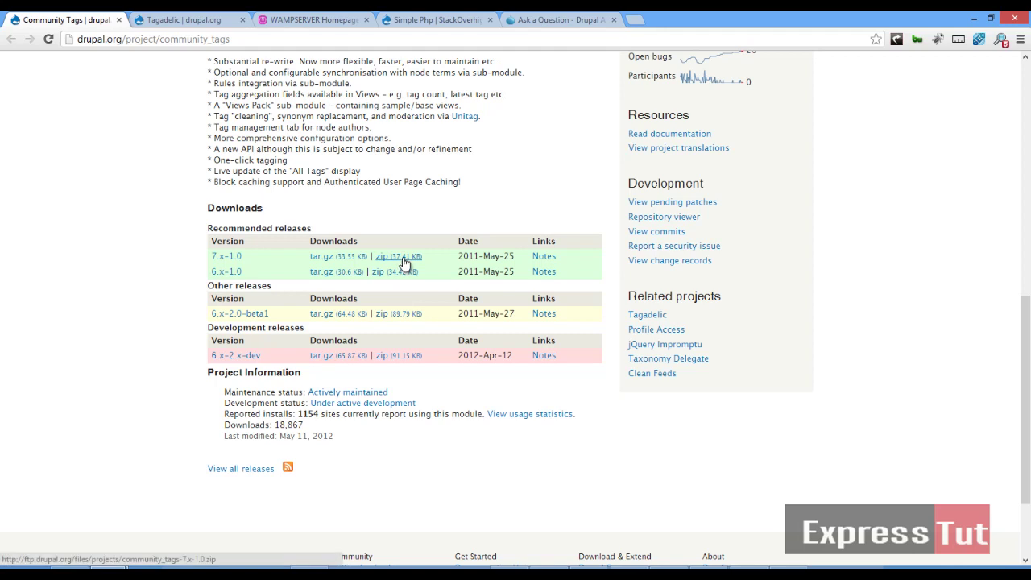
# - Run 'drush dl community_tags' and then 'drush en community_tags -y' in the Drush prompt
pyautogui.click(324, 568)
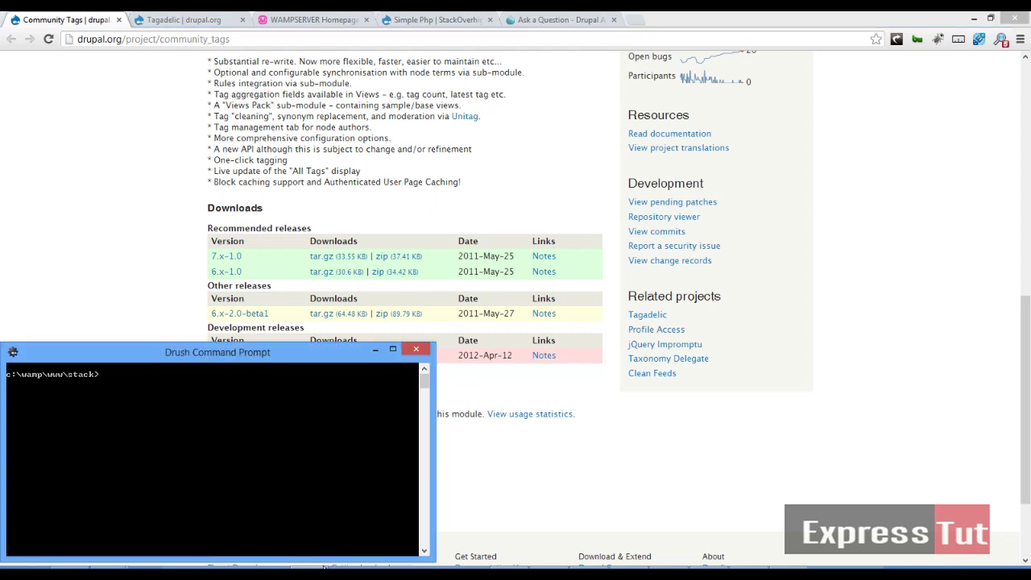
pyautogui.write('drush dl community_tags')
pyautogui.press('Return')
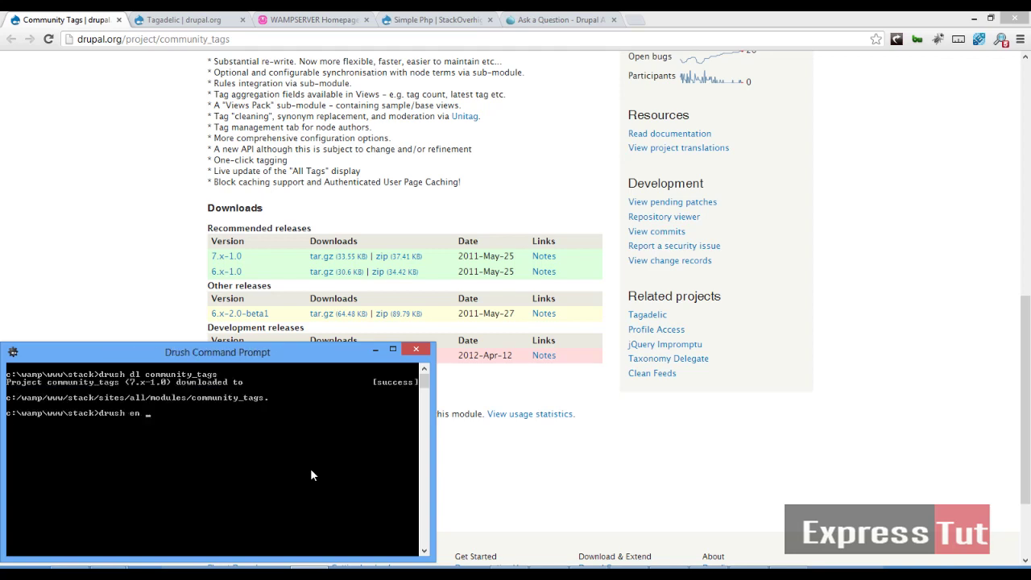
pyautogui.write('drush en community_tags -y')
pyautogui.press('Return')
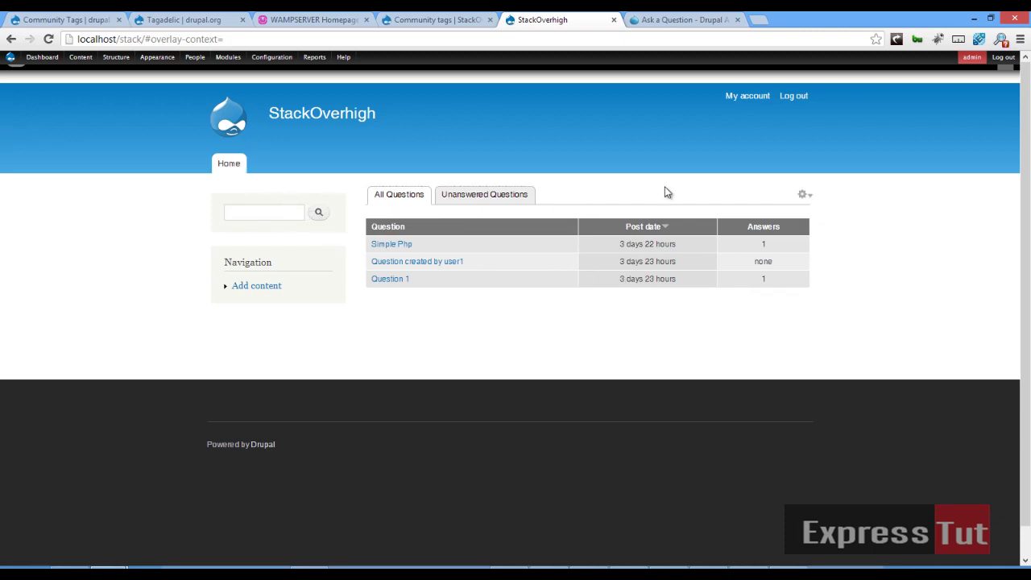
# - Go to Configuration > Community tags to see the Tags vocabulary listed for Article
pyautogui.click(271, 58)
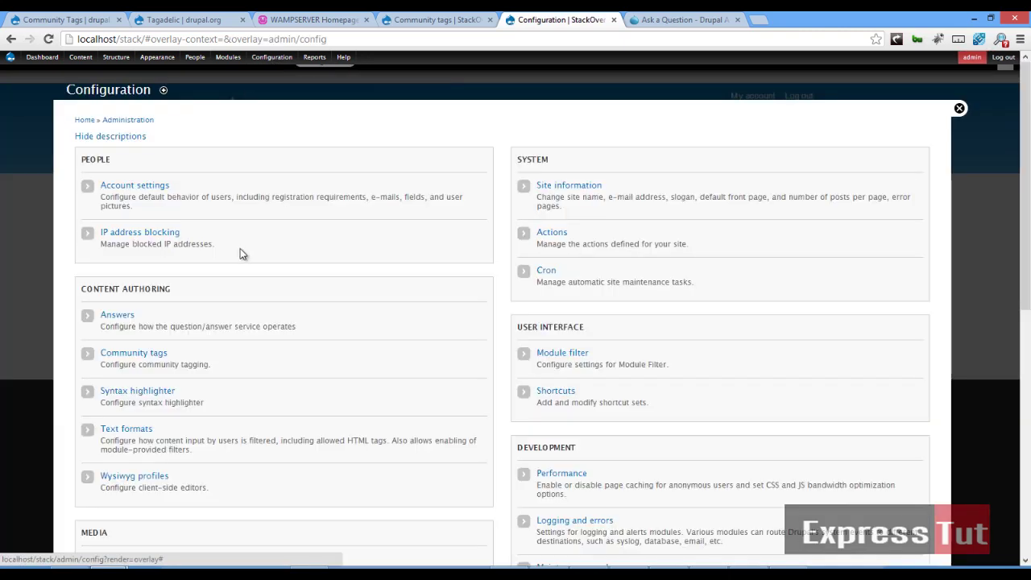
pyautogui.click(143, 354)
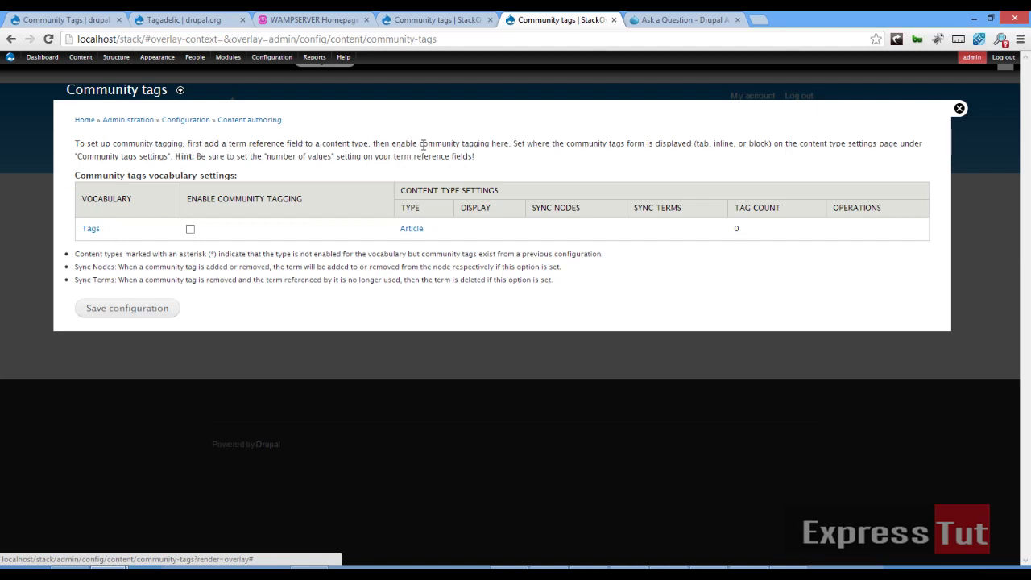
# - Confirm the Tags vocabulary under Structure > Taxonomy has no terms, then return Home
pyautogui.click(81, 120)
pyautogui.moveTo(115, 63)
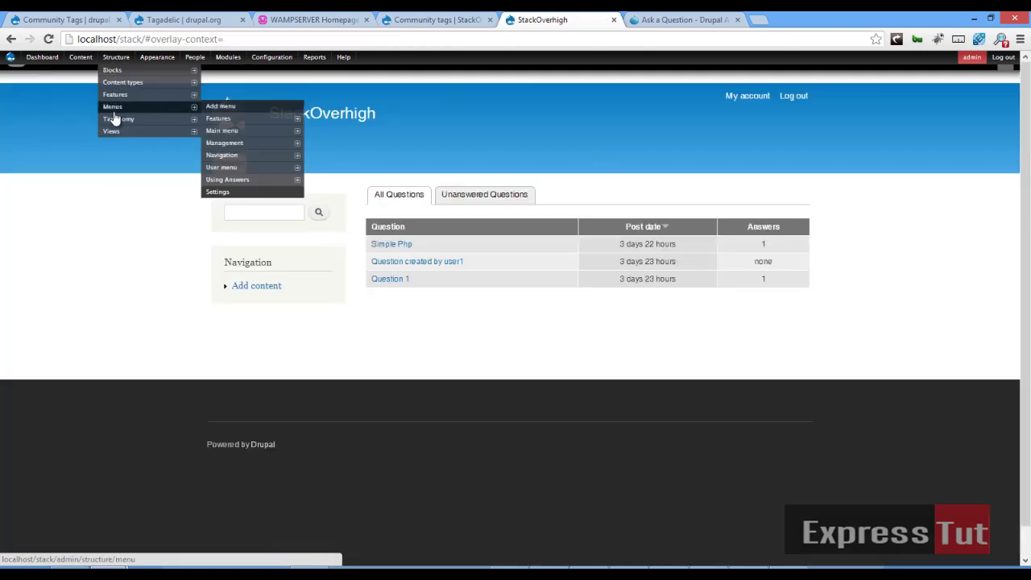
pyautogui.moveTo(115, 120)
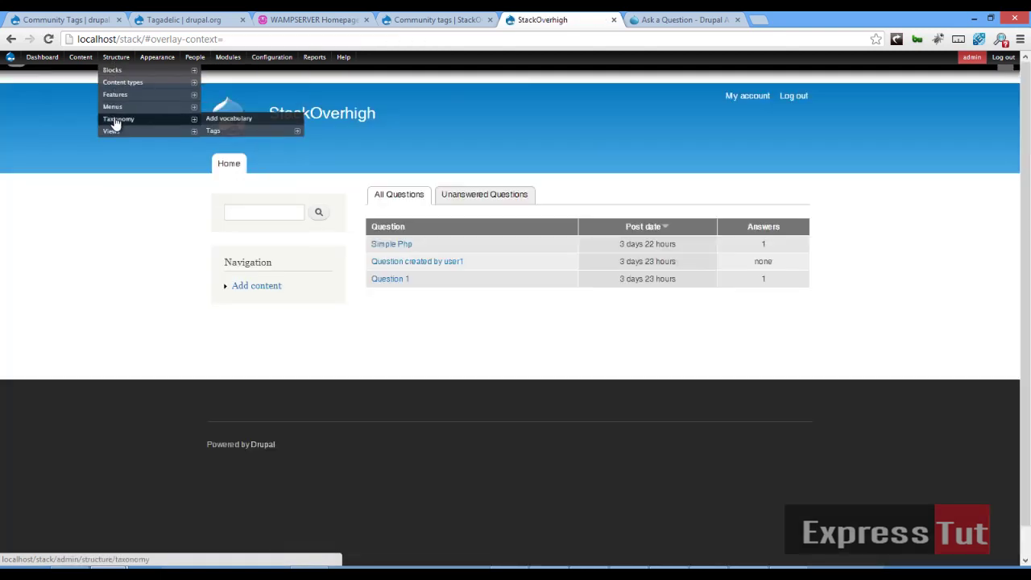
pyautogui.click(213, 135)
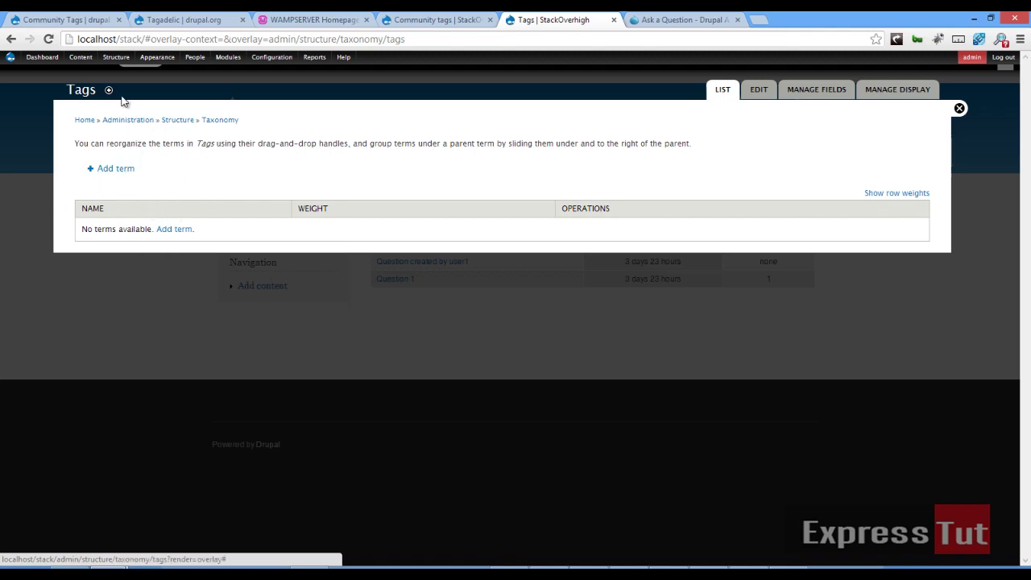
pyautogui.click(72, 126)
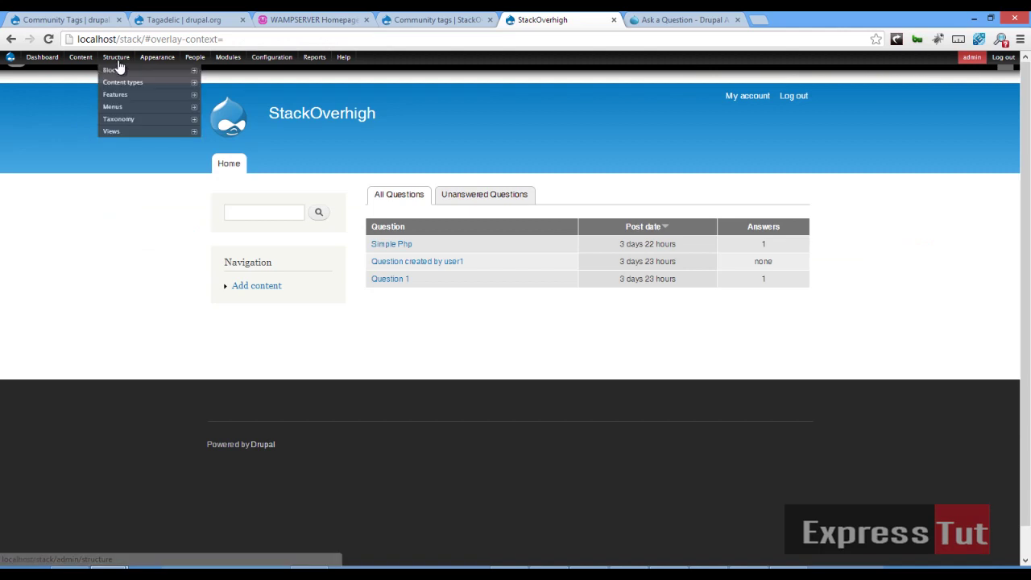
pyautogui.moveTo(131, 90)
pyautogui.moveTo(265, 134)
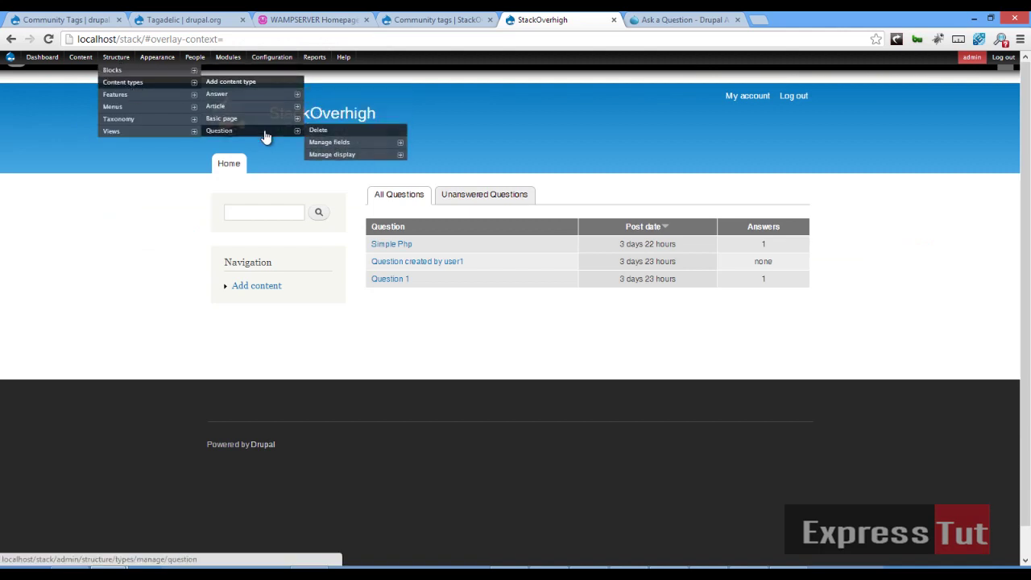
# - Add a Term reference field labelled 'tag' with the autocomplete widget to Question
pyautogui.click(334, 145)
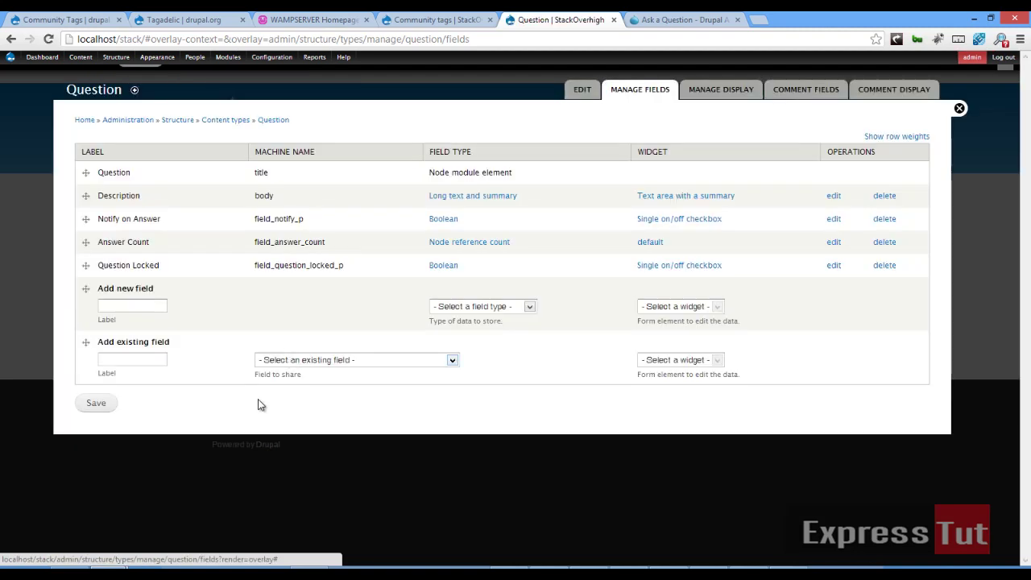
pyautogui.click(150, 307)
pyautogui.write('tag')
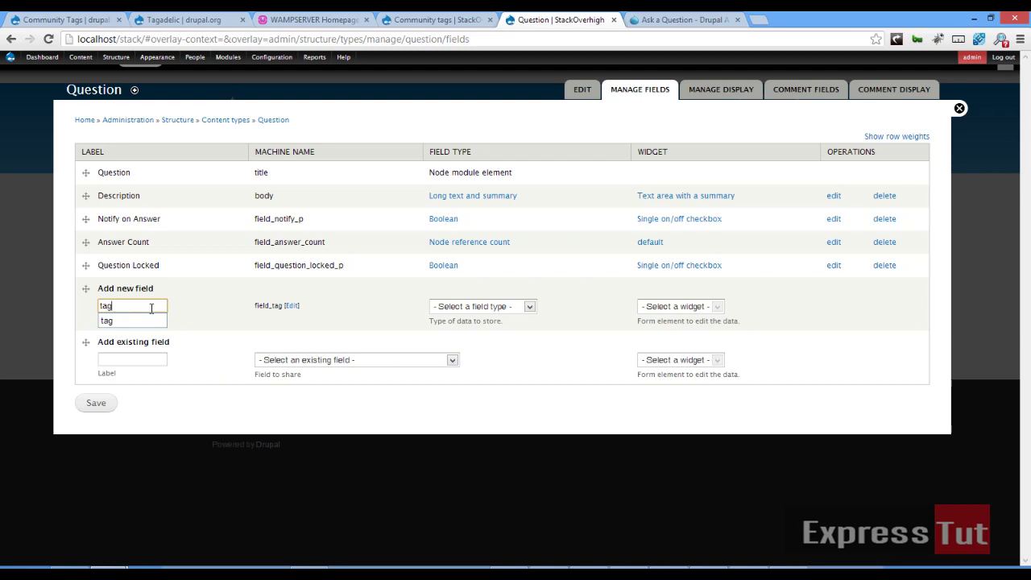
pyautogui.click(340, 344)
pyautogui.click(497, 306)
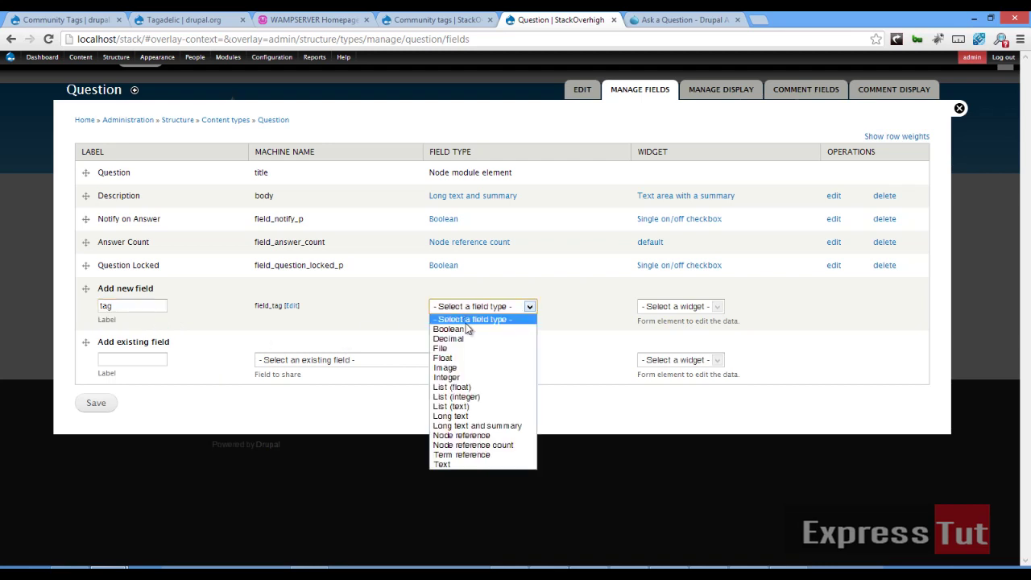
pyautogui.click(461, 454)
pyautogui.click(672, 307)
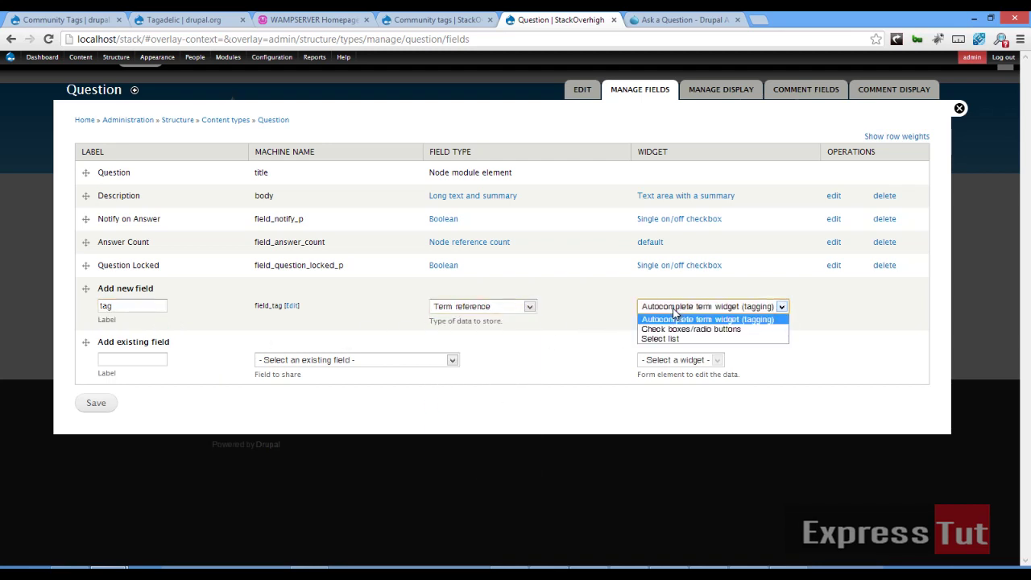
pyautogui.click(674, 316)
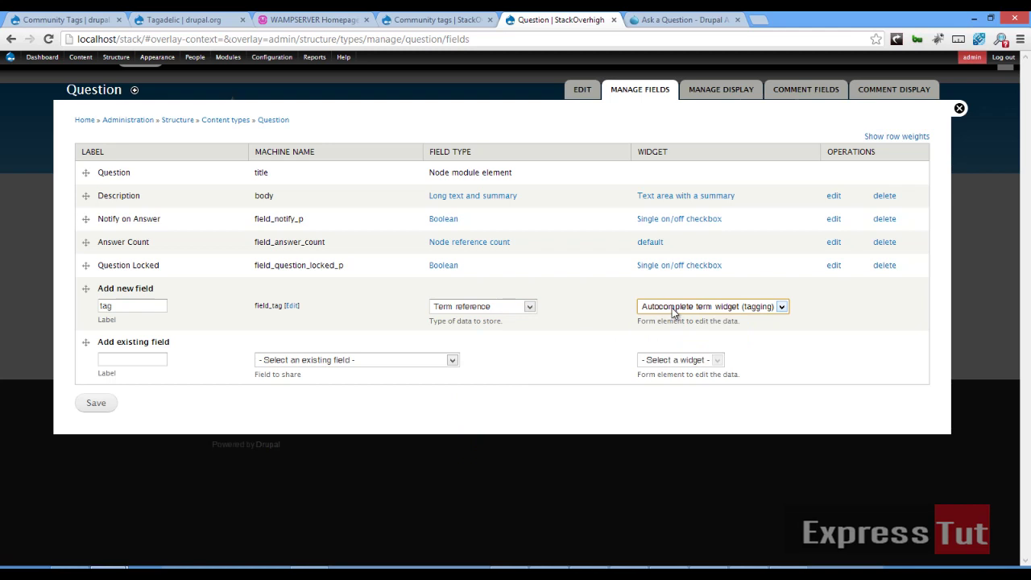
pyautogui.click(95, 403)
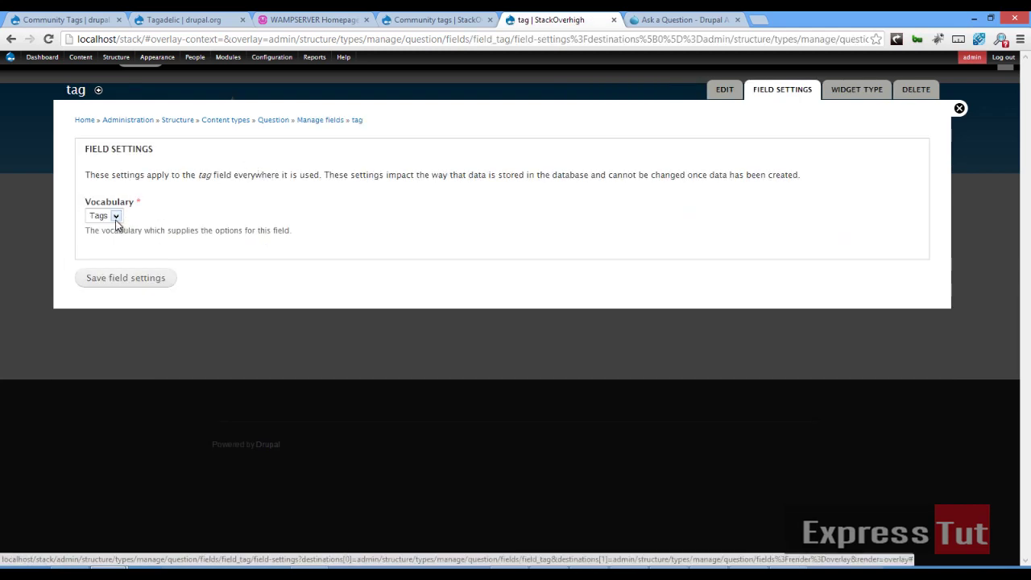
# - Keep Tags as the tag field's vocabulary and save the field settings
pyautogui.click(116, 217)
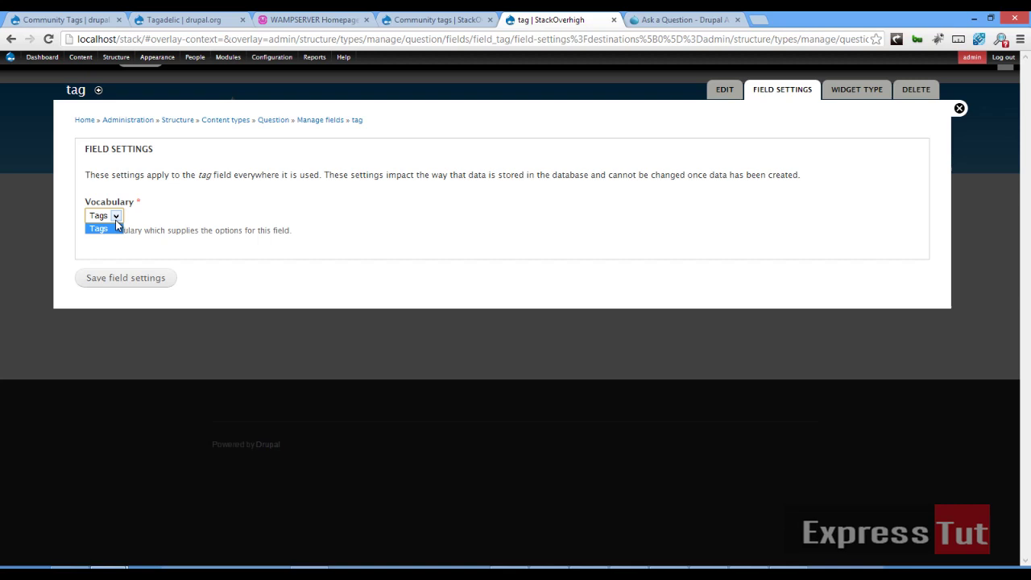
pyautogui.click(116, 227)
pyautogui.click(138, 280)
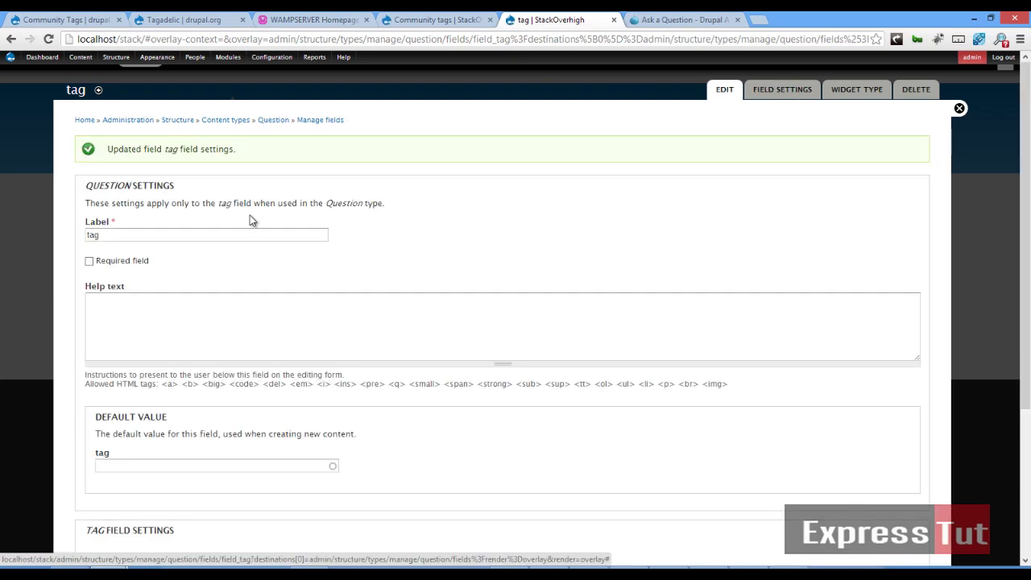
# - Set the tag field's Number of values to 5 and save the settings
pyautogui.scroll(-1, 201, 209)
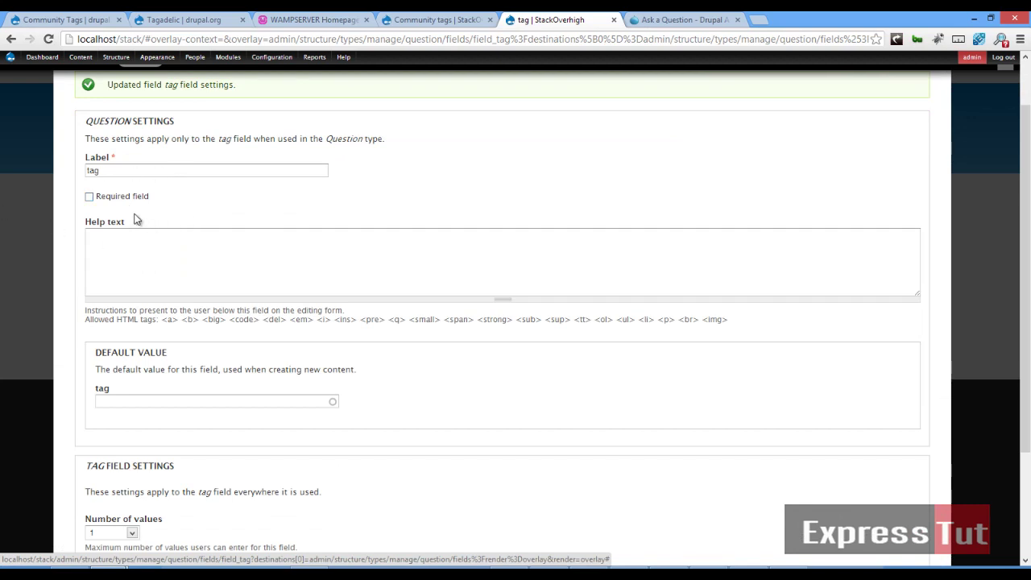
pyautogui.scroll(-3, 169, 212)
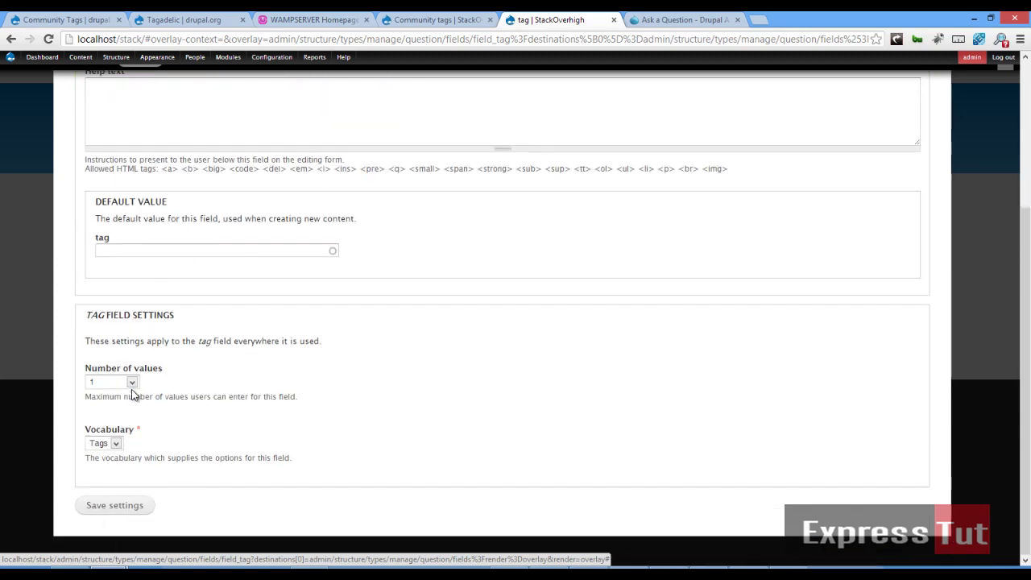
pyautogui.click(132, 384)
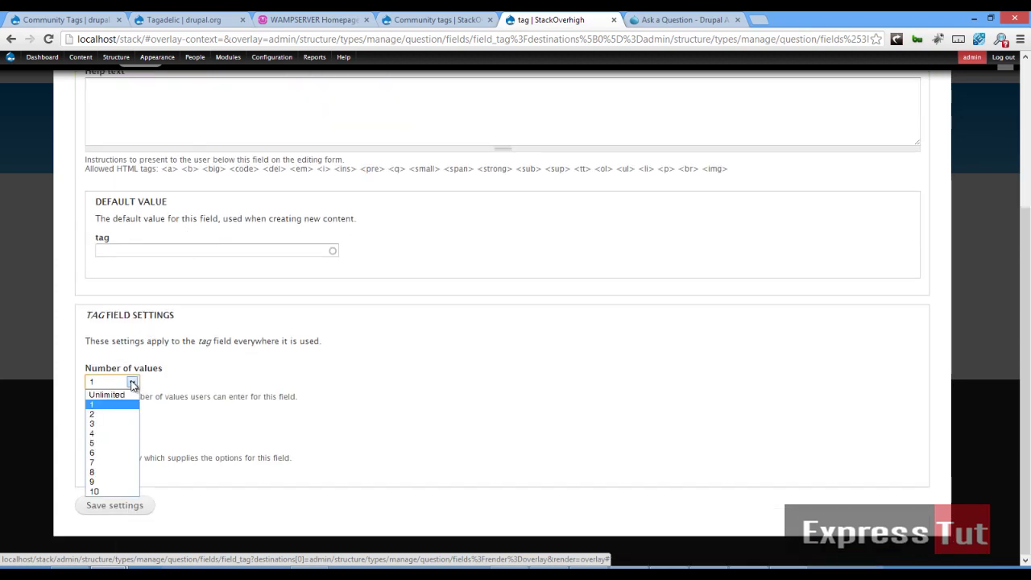
pyautogui.click(111, 443)
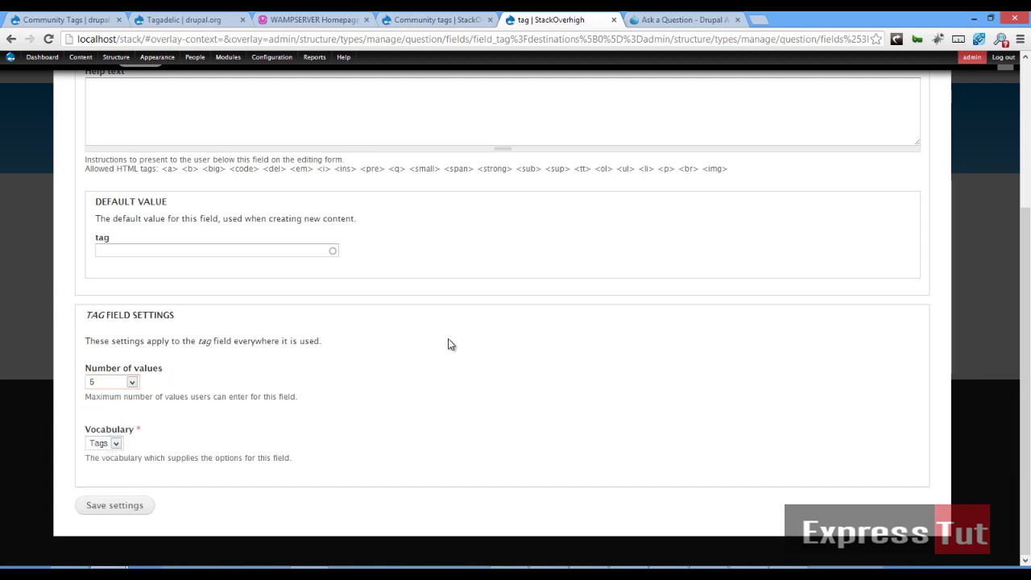
pyautogui.click(114, 505)
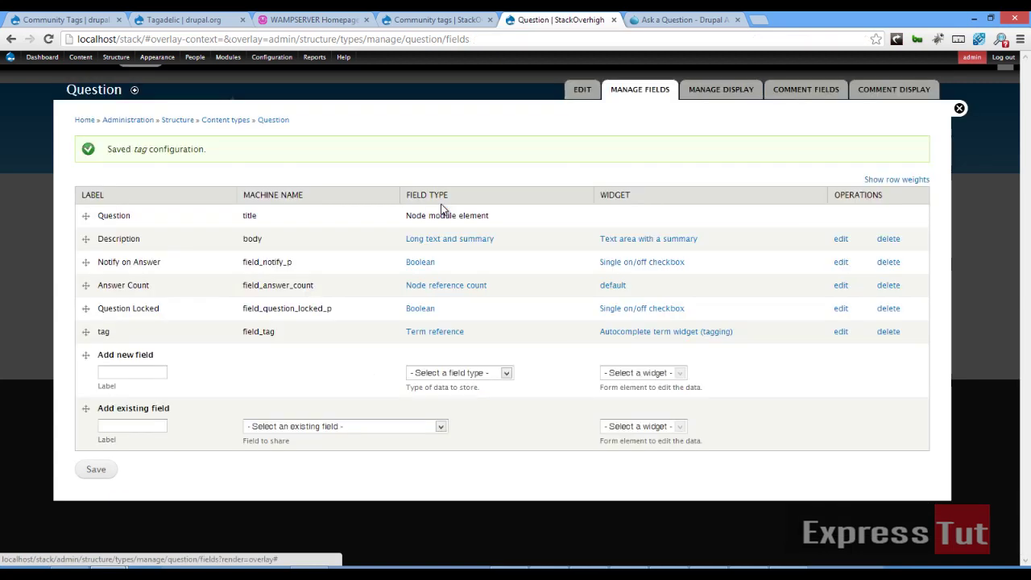
# - Reload the Community tags settings, enable community tagging for Tags, and save
pyautogui.click(451, 20)
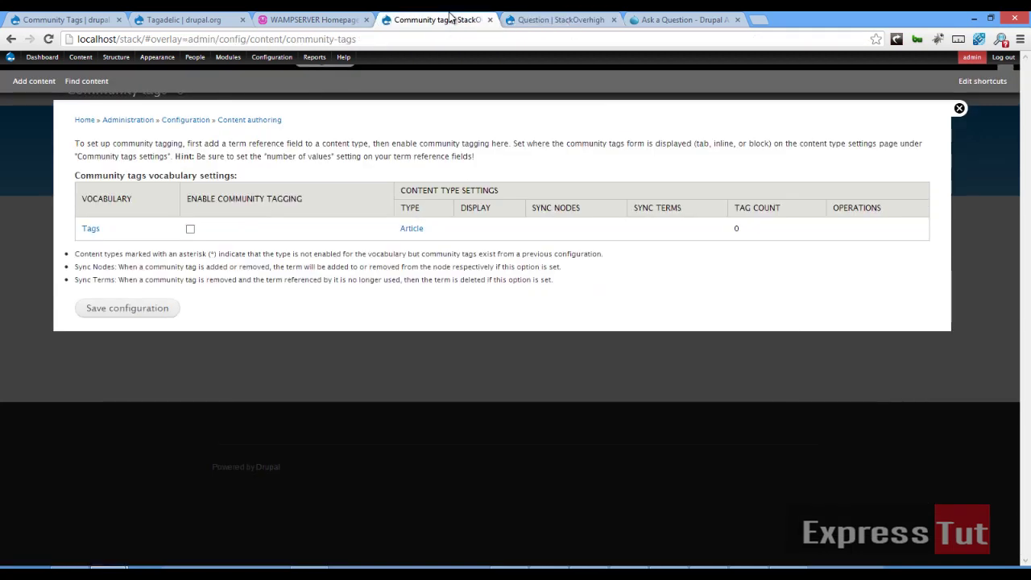
pyautogui.click(48, 39)
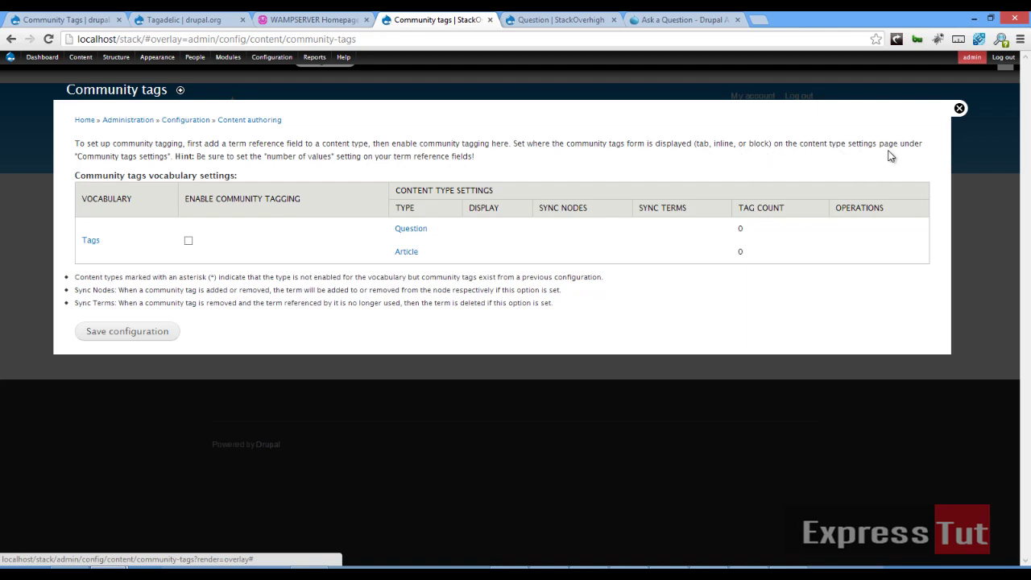
pyautogui.click(189, 245)
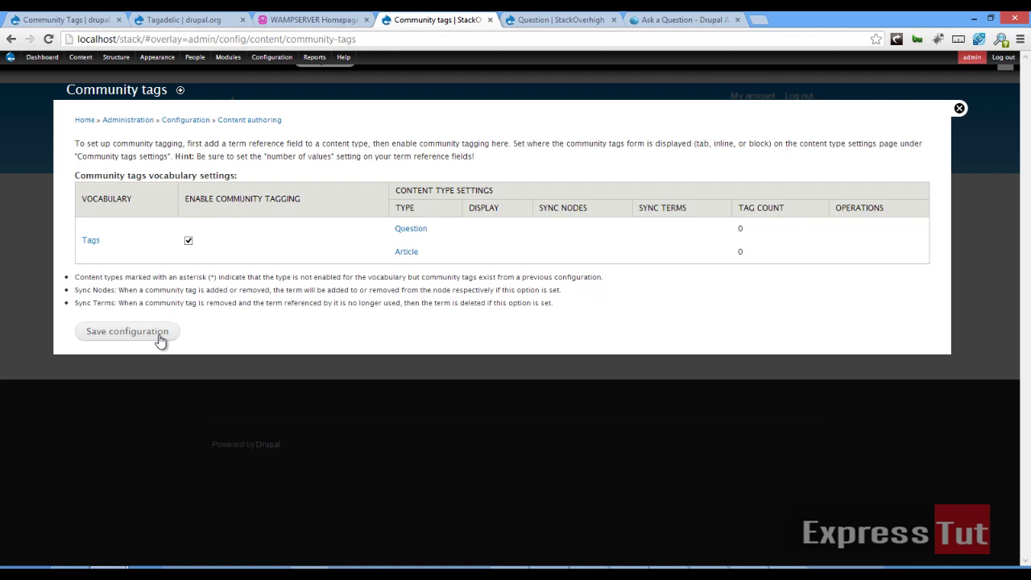
pyautogui.click(160, 337)
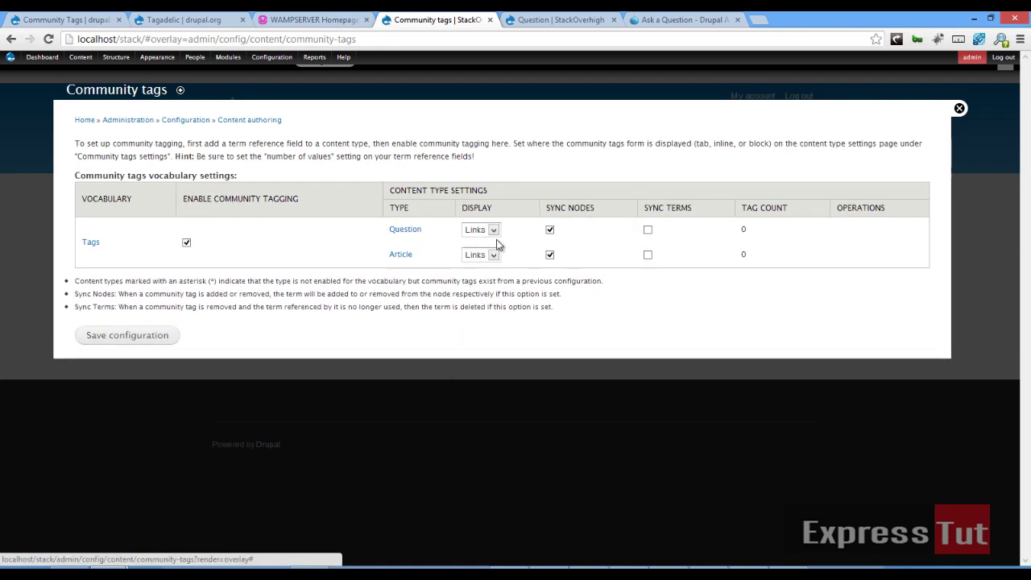
# - Set Question's display to Links, turn on Sync terms, and save
pyautogui.click(492, 231)
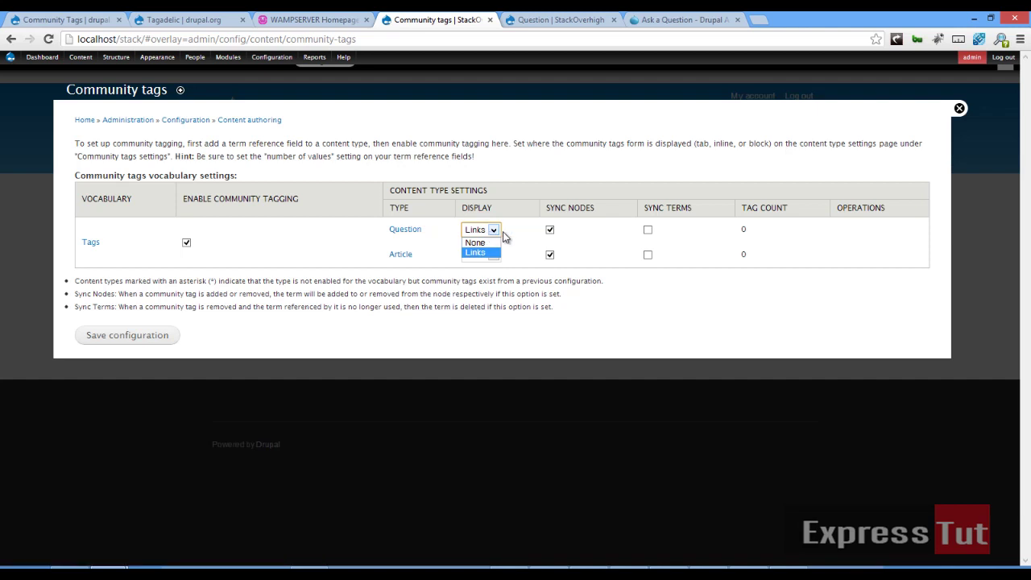
pyautogui.click(484, 252)
pyautogui.click(647, 230)
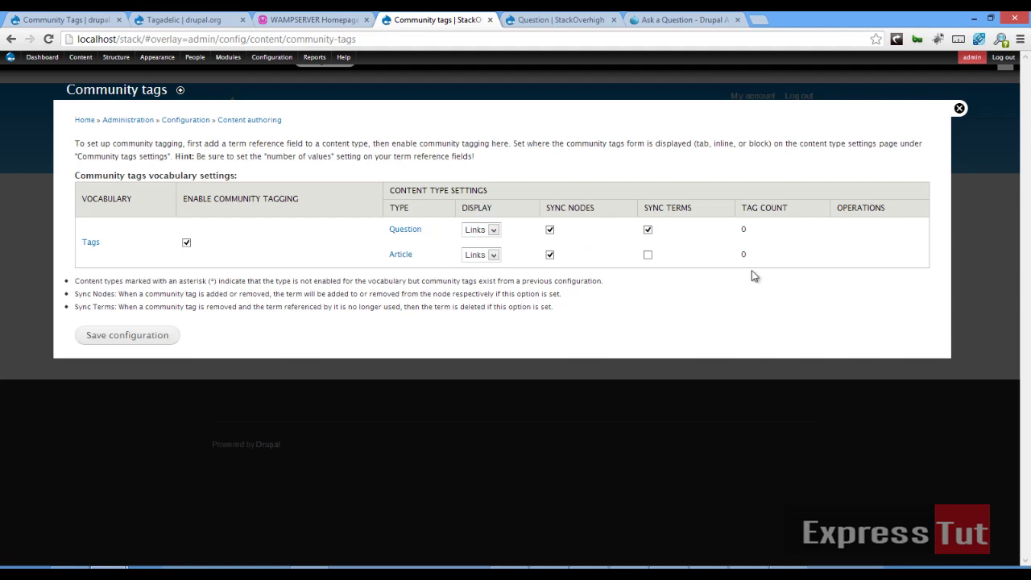
pyautogui.click(129, 339)
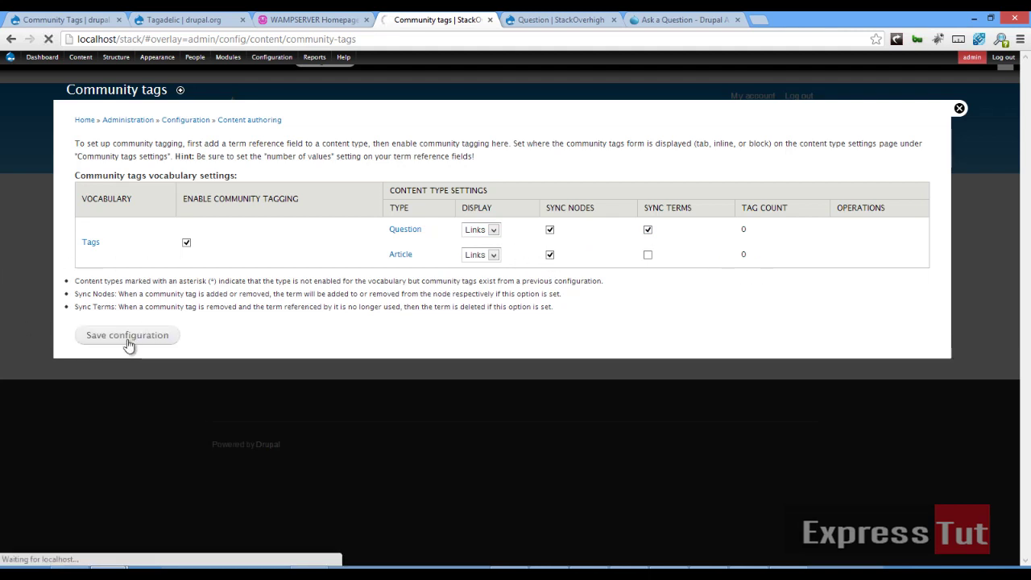
# - From the home page, open Question 1's Tags form
pyautogui.click(84, 120)
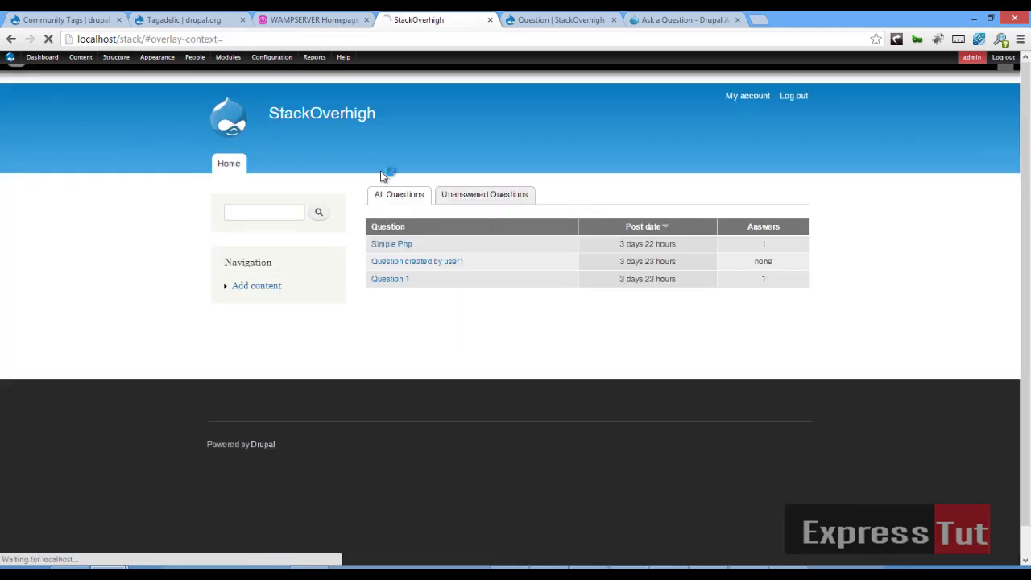
pyautogui.click(385, 287)
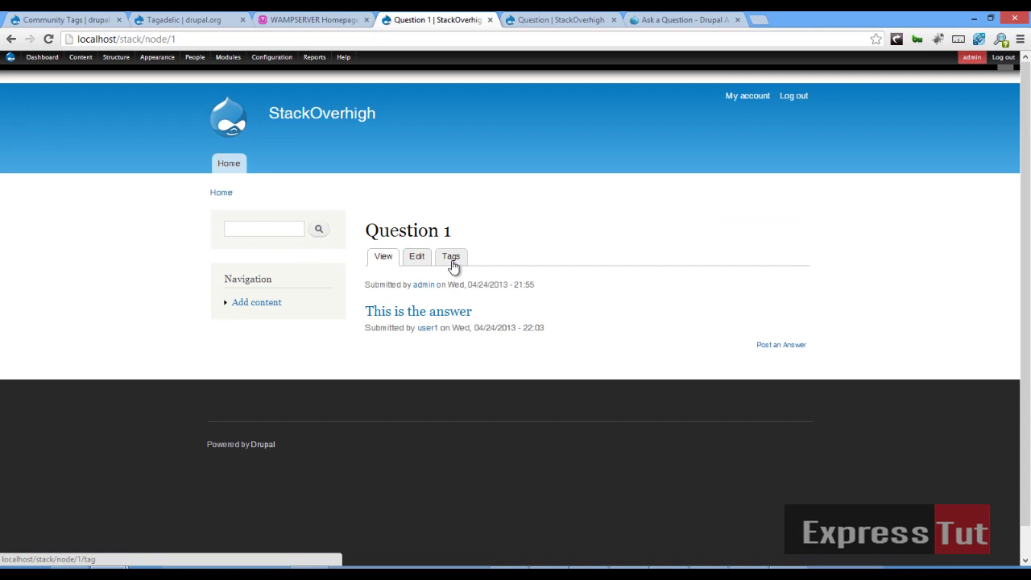
pyautogui.click(452, 257)
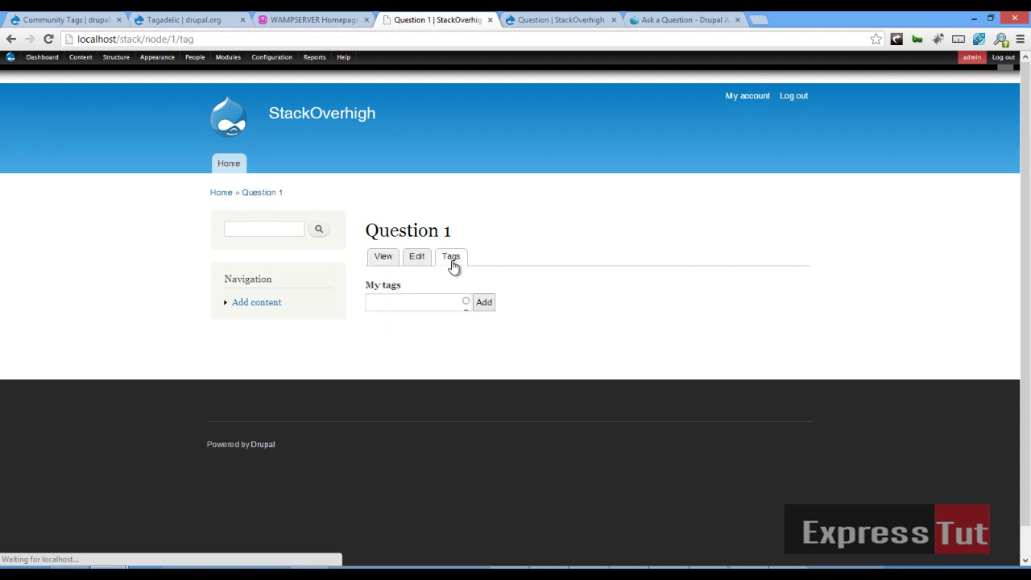
# - Tag Question 1 with php and java, removing a stray 'question' tag, and view the result
pyautogui.click(416, 301)
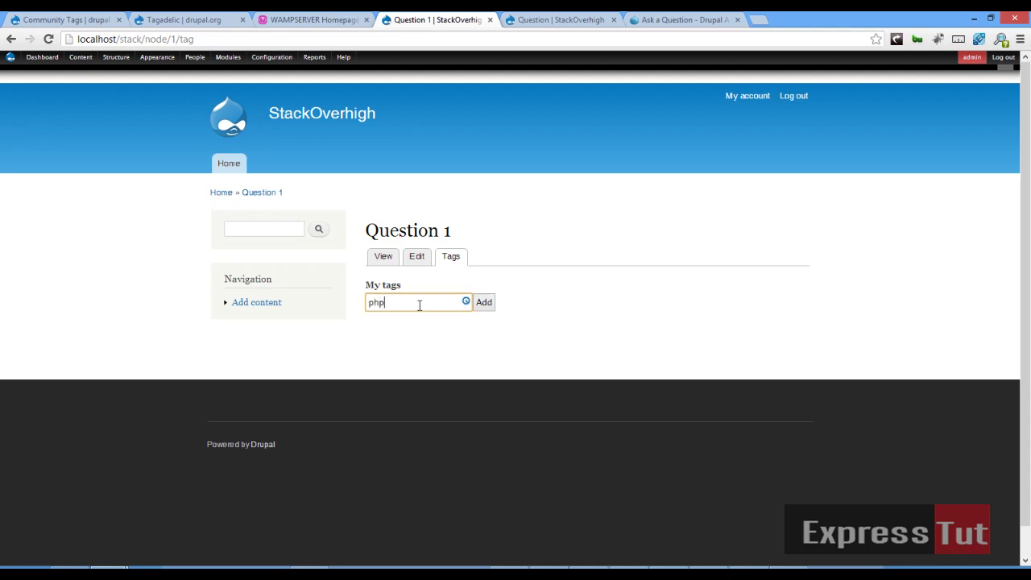
pyautogui.click(485, 304)
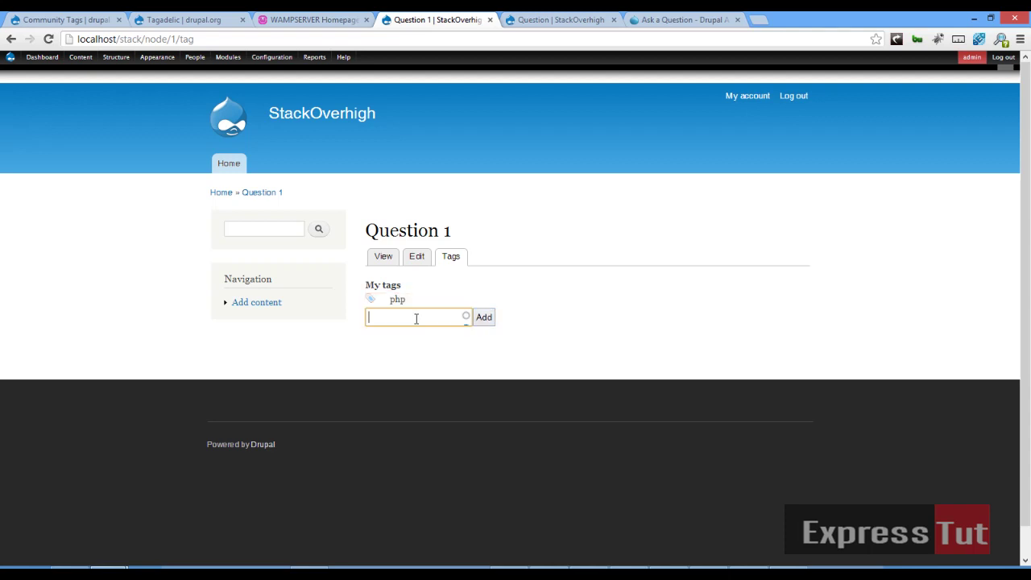
pyautogui.write('question')
pyautogui.click(485, 318)
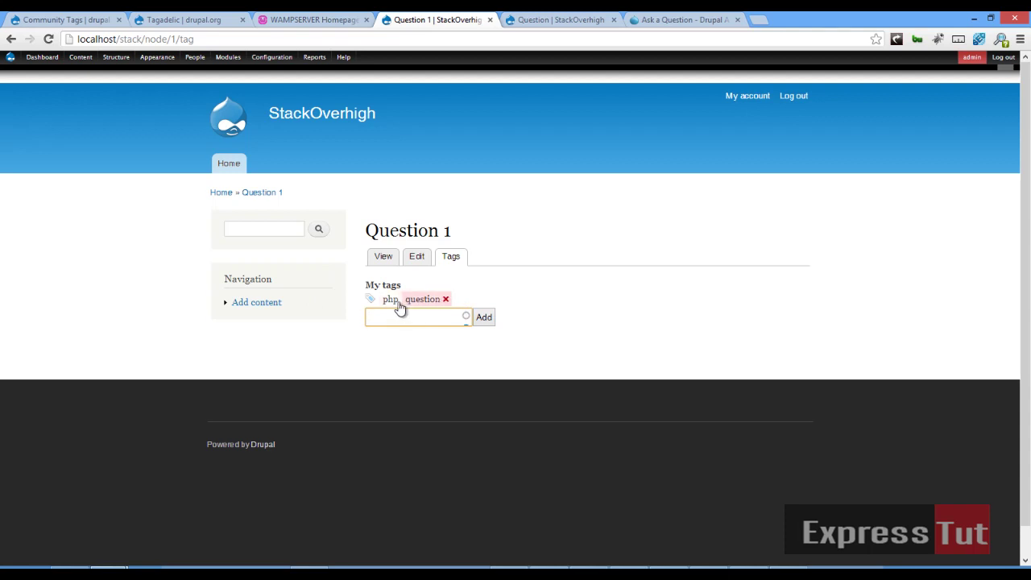
pyautogui.moveTo(403, 306)
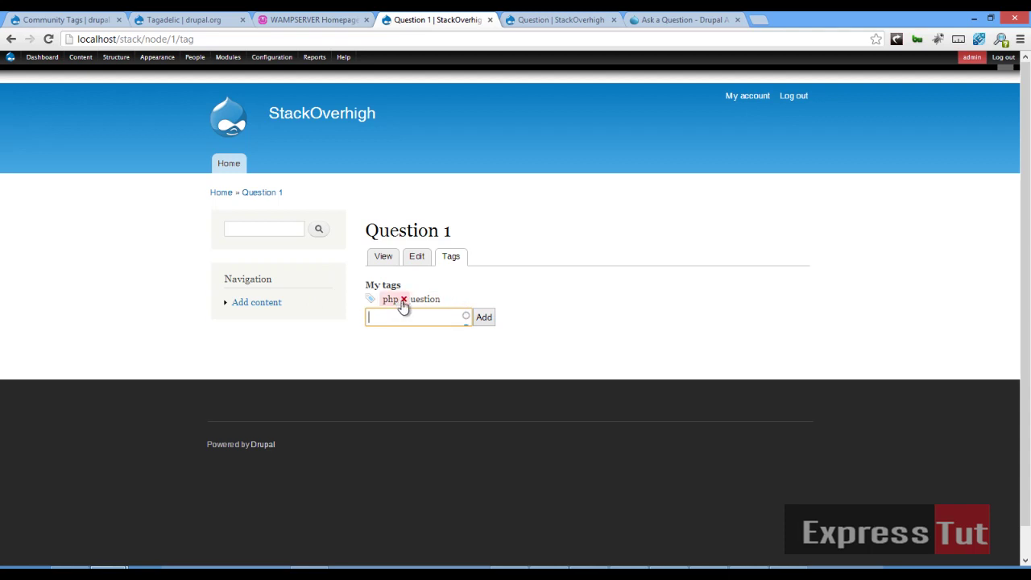
pyautogui.click(448, 299)
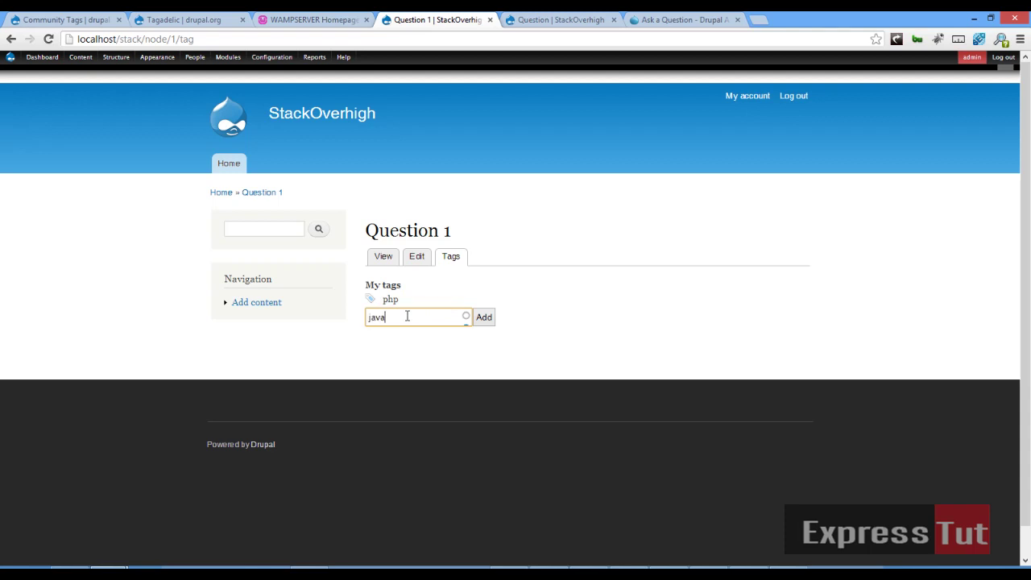
pyautogui.click(486, 318)
pyautogui.click(381, 258)
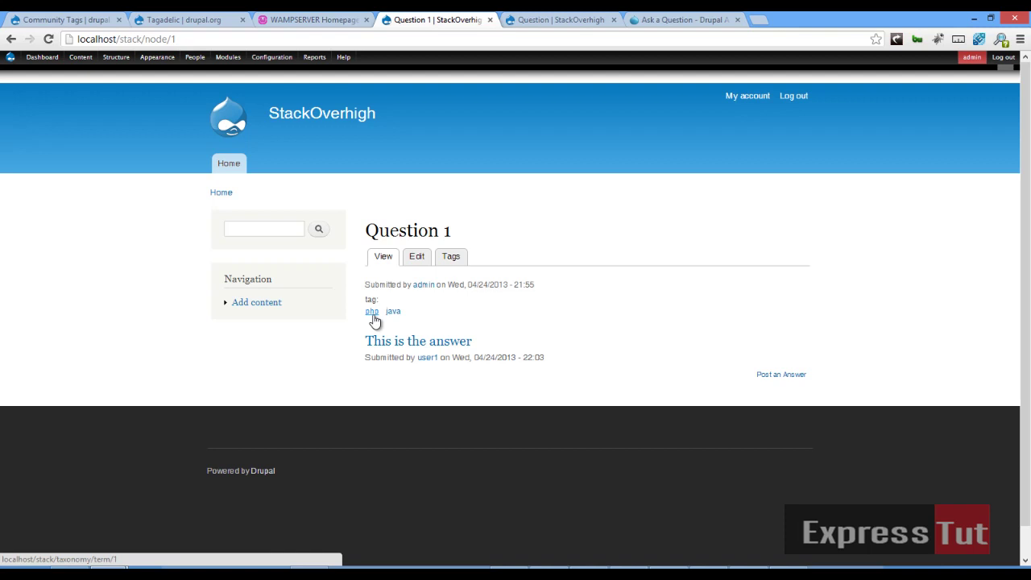
pyautogui.click(223, 195)
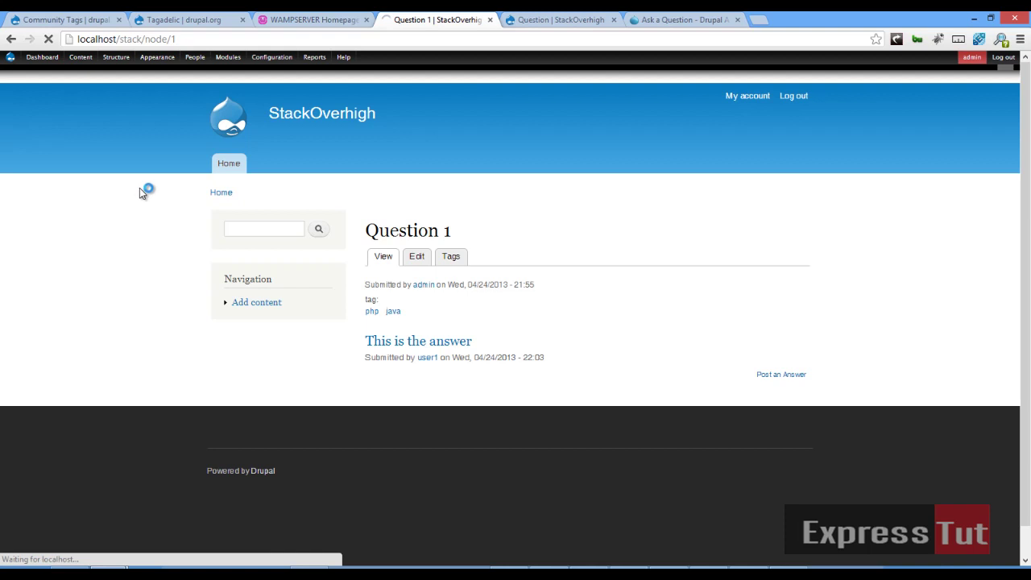
# - Set the Question type's community tagging form to Block, save the content type, and return home
pyautogui.moveTo(120, 62)
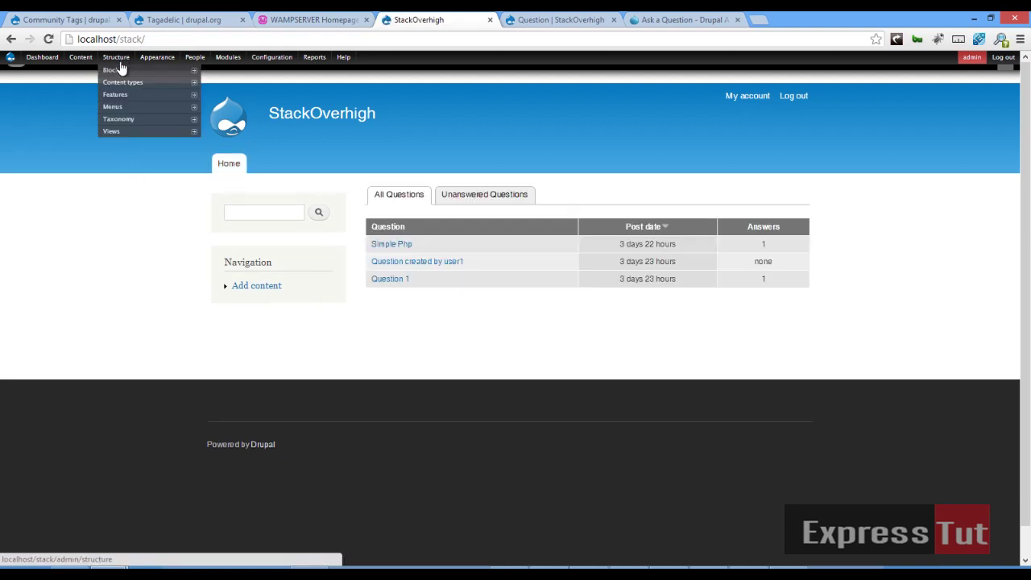
pyautogui.moveTo(120, 82)
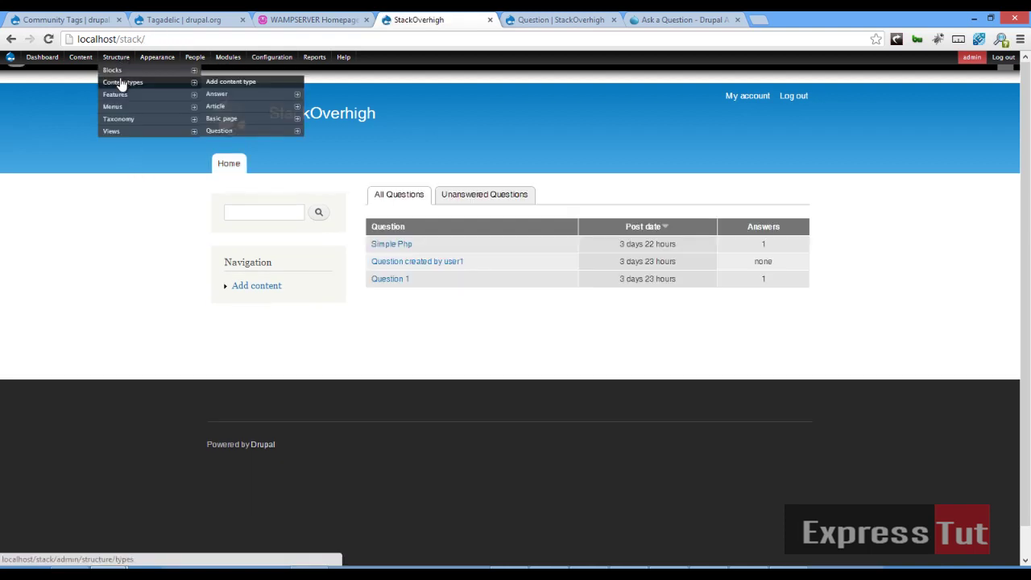
pyautogui.click(234, 133)
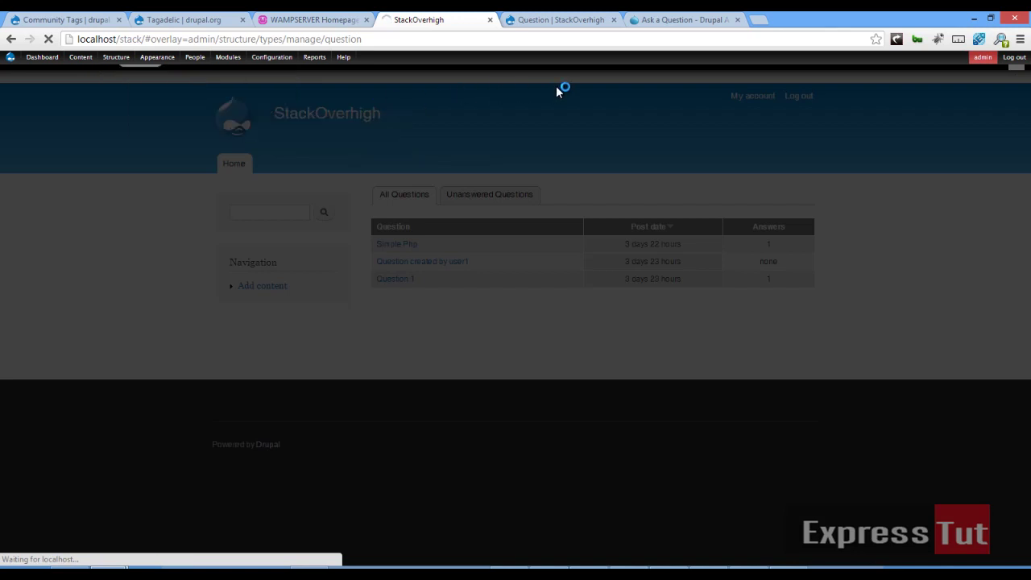
pyautogui.scroll(-1, 214, 370)
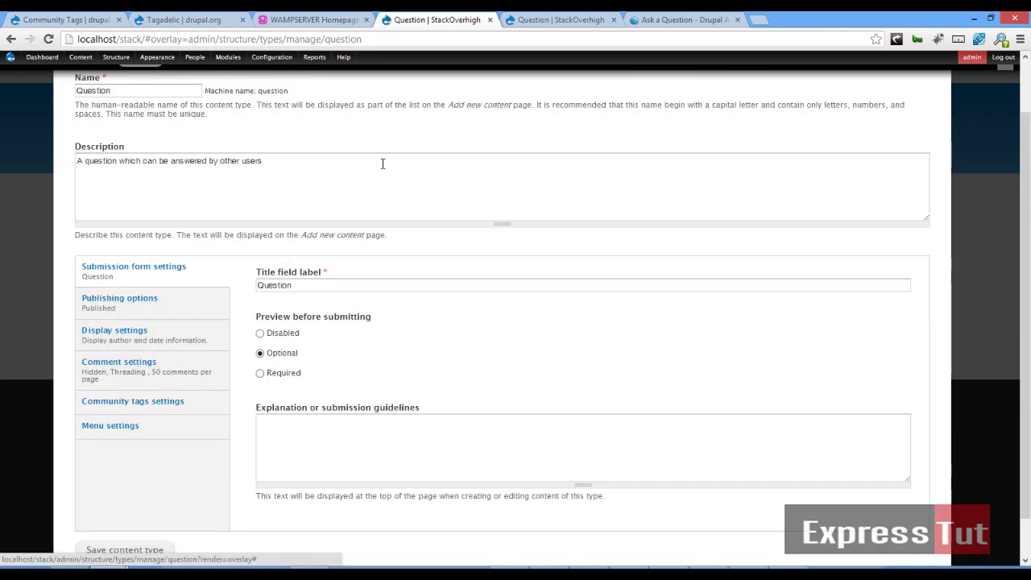
pyautogui.click(123, 409)
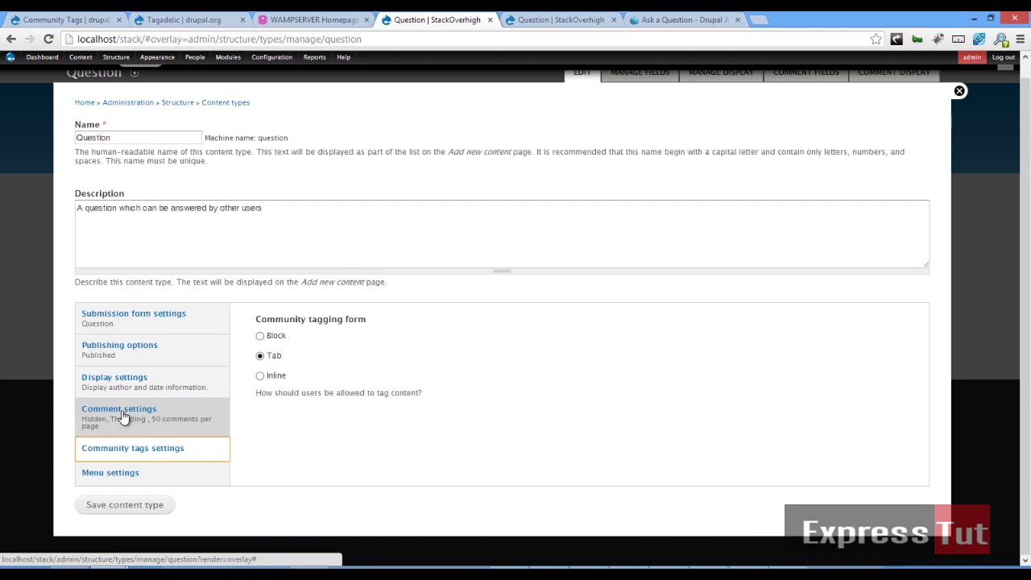
pyautogui.click(273, 338)
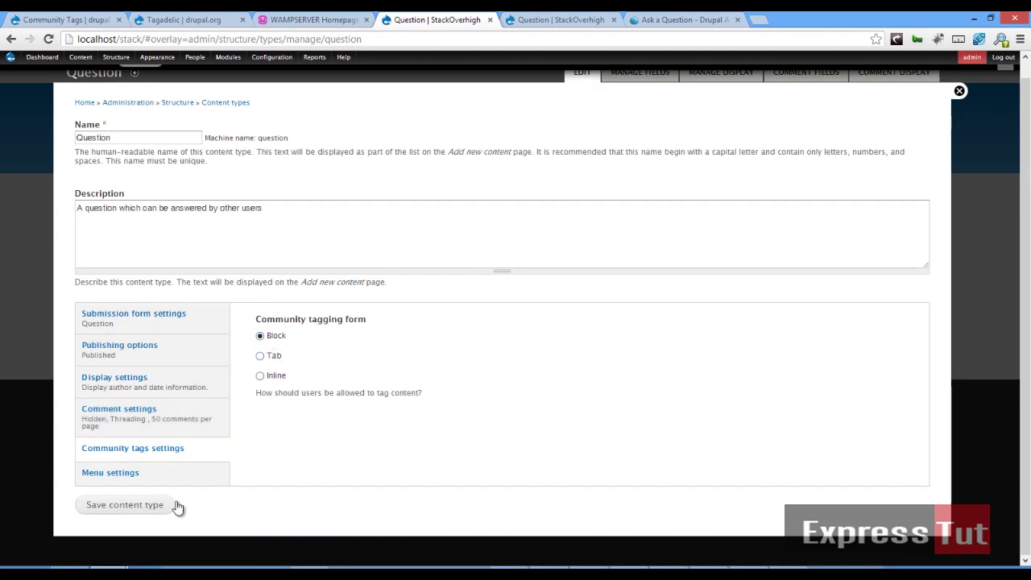
pyautogui.click(132, 510)
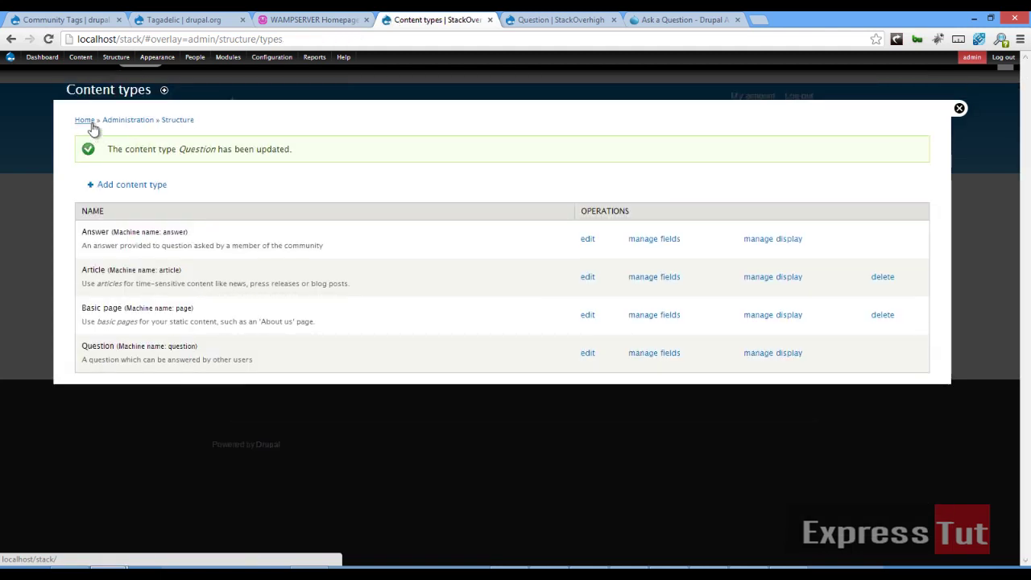
pyautogui.click(85, 120)
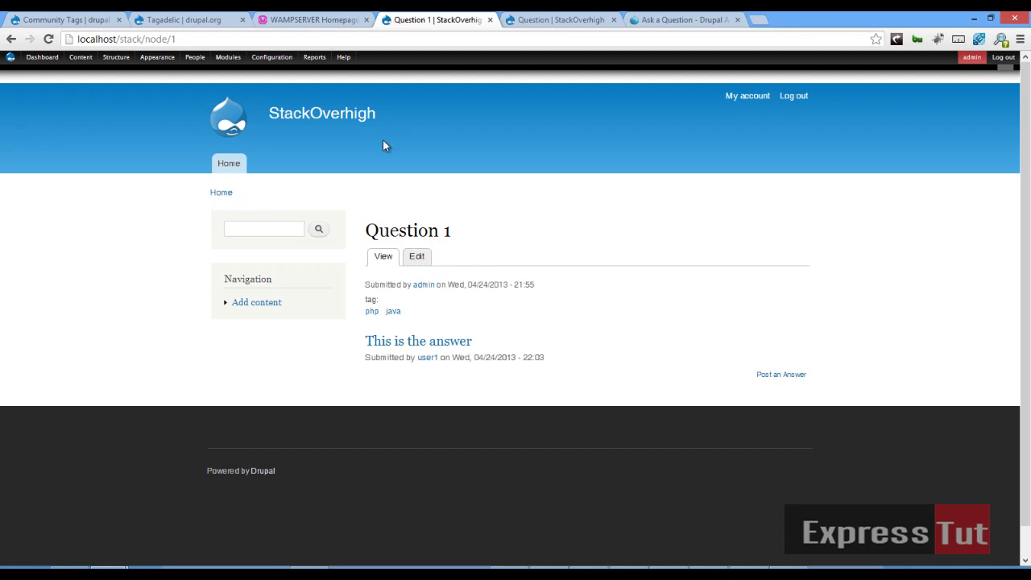
# - Set the Question content type's community tagging form to Inline and save it
pyautogui.moveTo(137, 69)
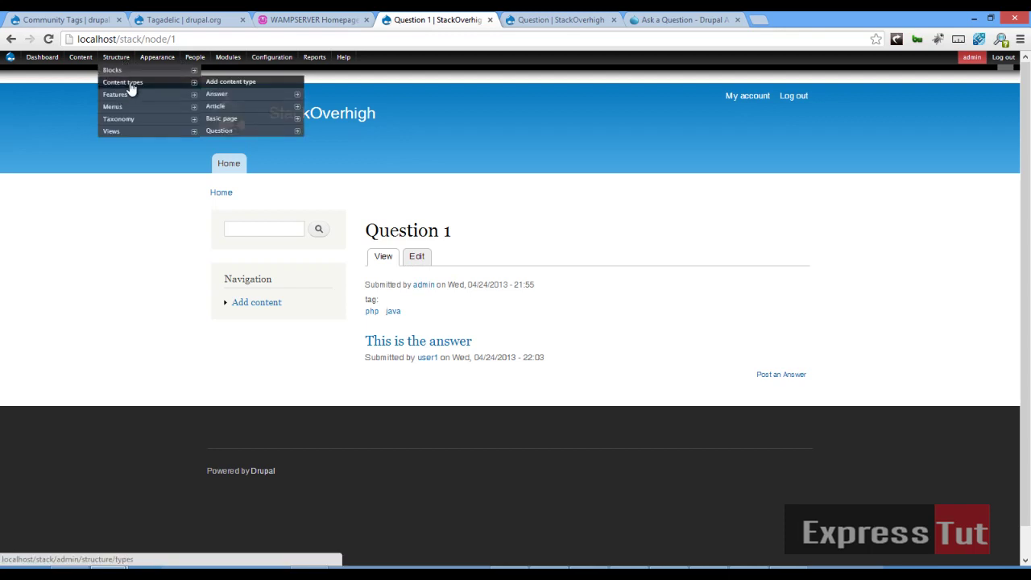
pyautogui.click(234, 132)
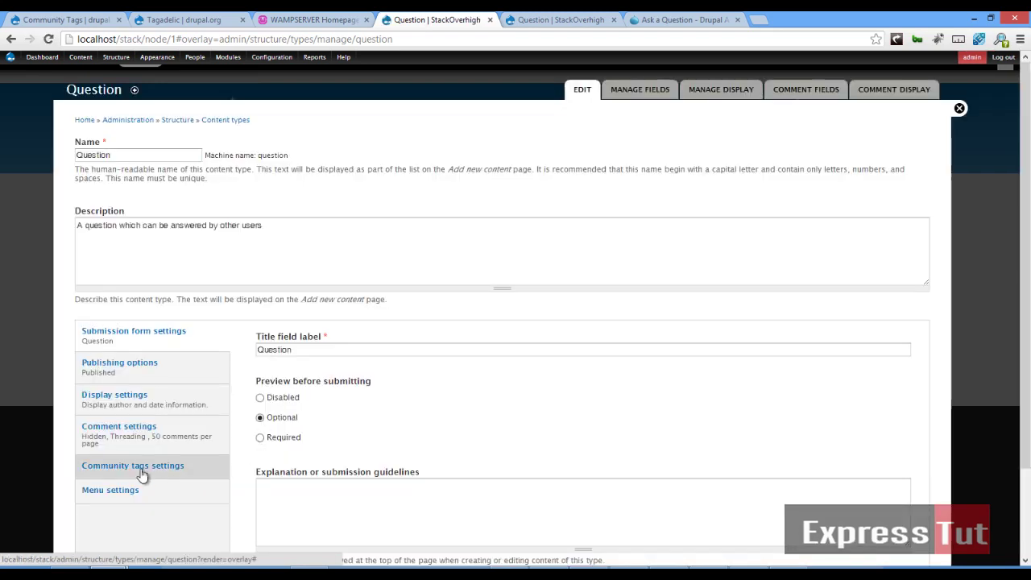
pyautogui.click(139, 469)
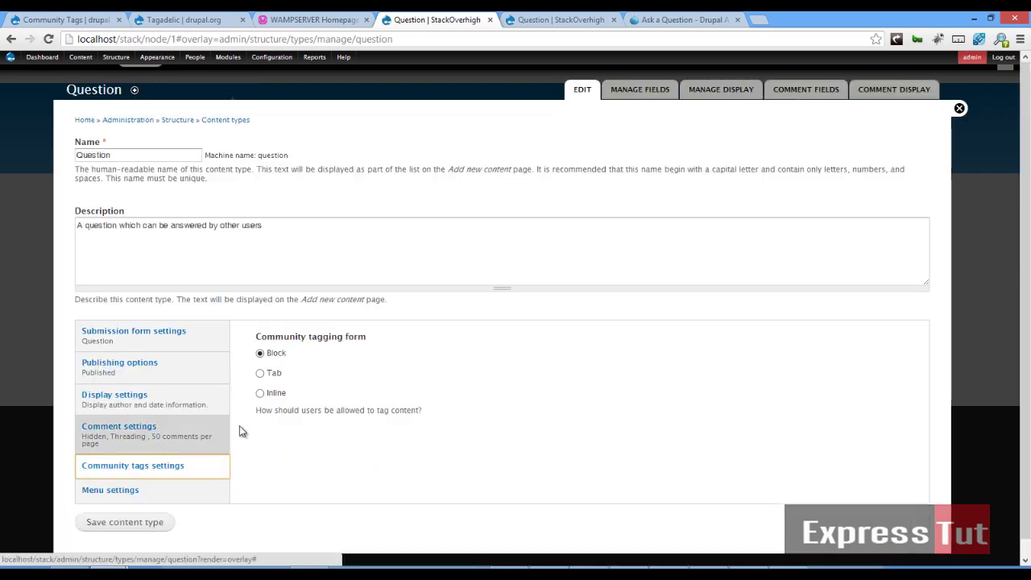
pyautogui.click(280, 392)
pyautogui.click(141, 520)
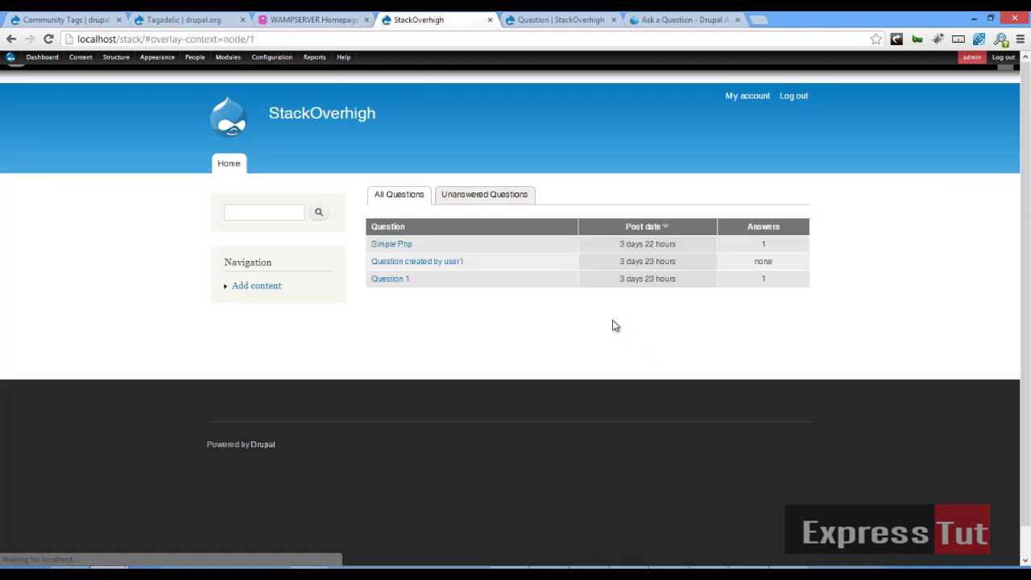
# - Check the inline My tags field on Question 1, then return to the home page
pyautogui.click(398, 282)
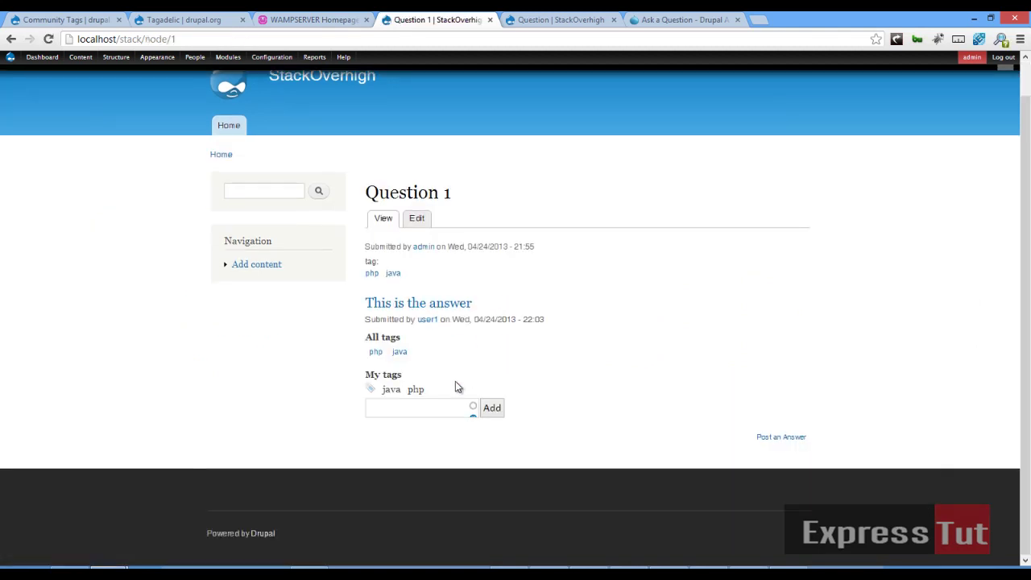
pyautogui.click(418, 408)
pyautogui.click(221, 155)
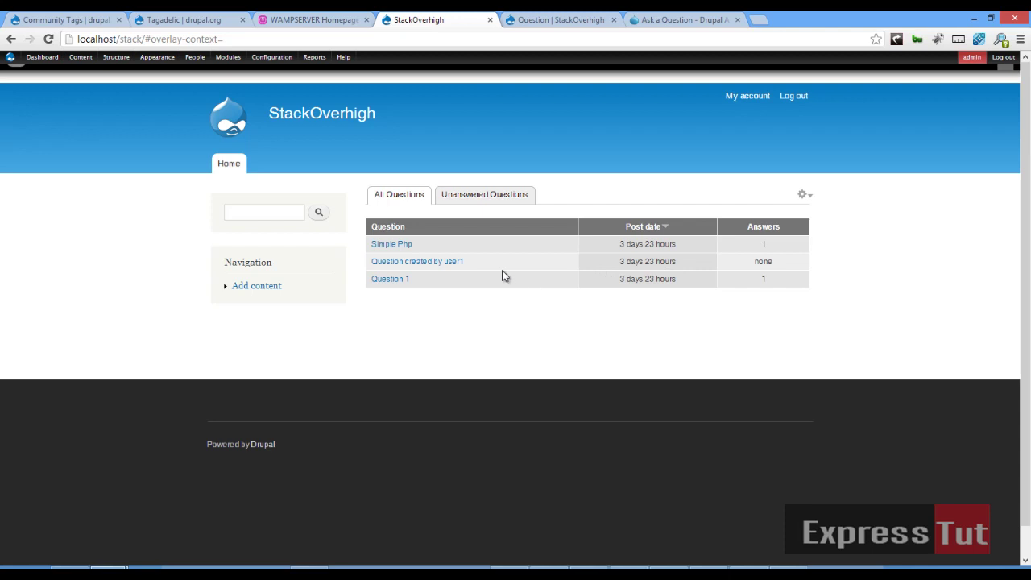
# - Add the tag php to the Simple Php question under My tags
pyautogui.click(414, 244)
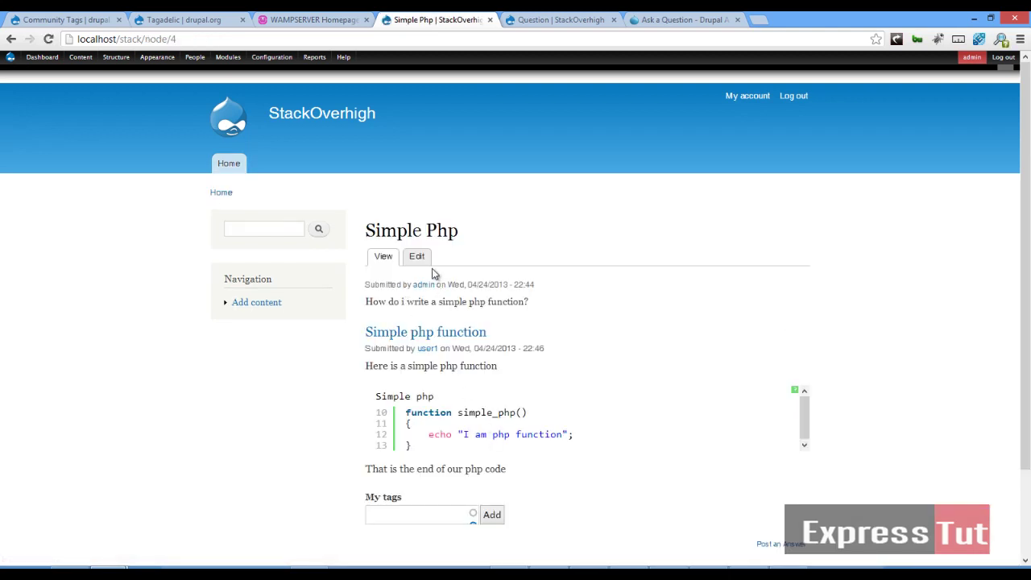
pyautogui.scroll(-3, 483, 402)
pyautogui.click(434, 404)
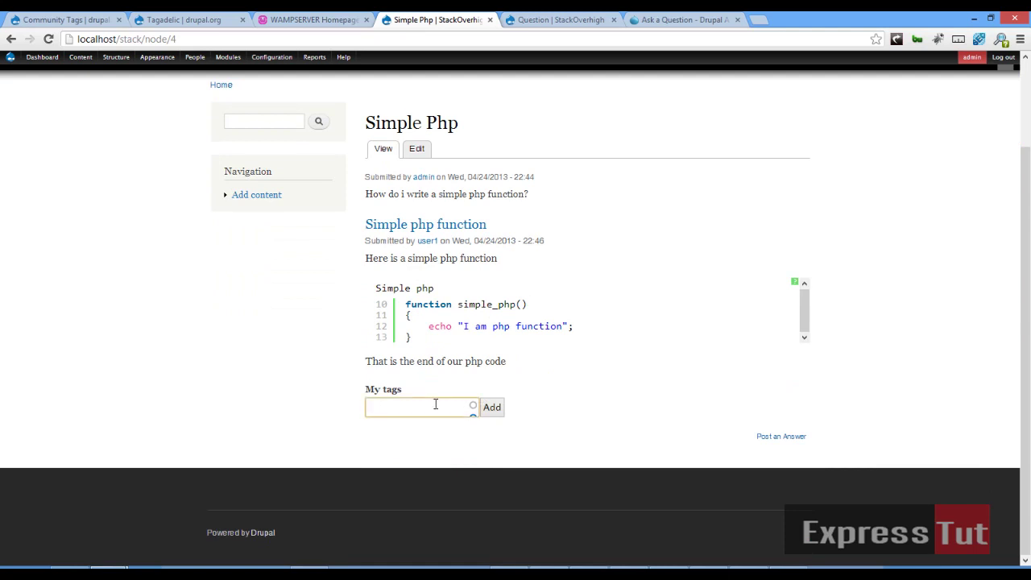
pyautogui.click(490, 410)
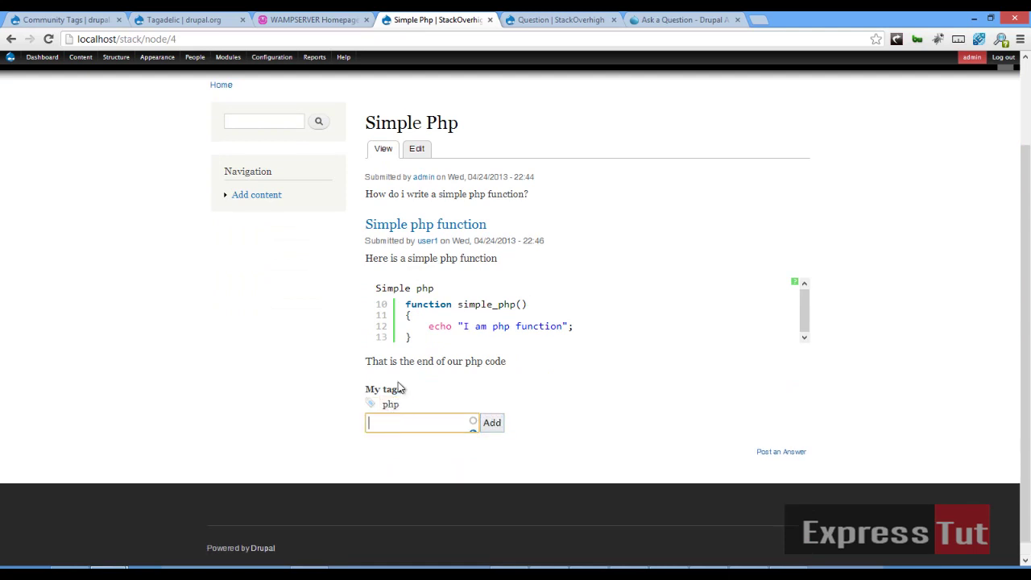
# - Go back to the home page and open Question 1
pyautogui.scroll(3, 203, 202)
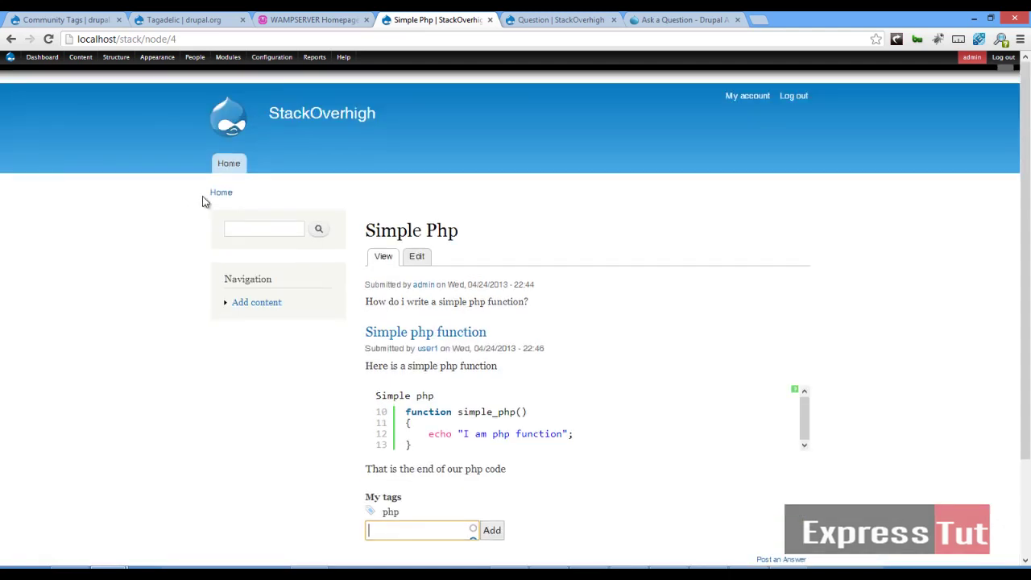
pyautogui.click(225, 193)
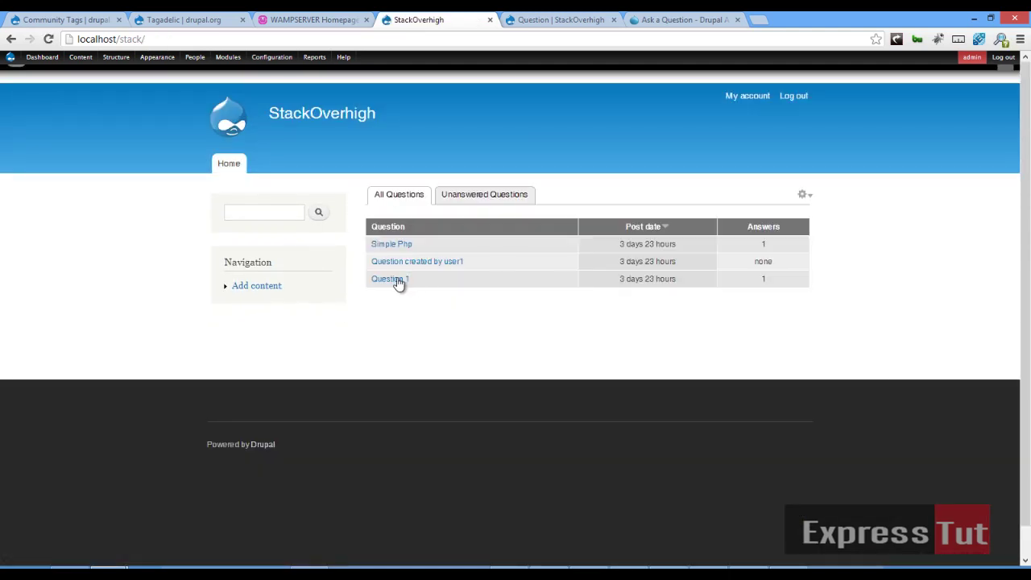
pyautogui.click(395, 280)
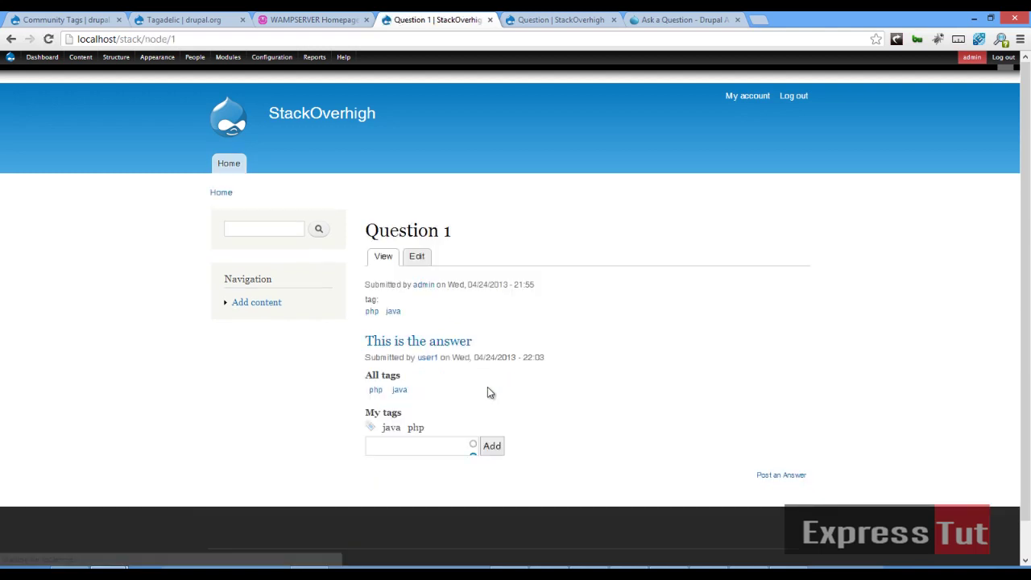
# - Review the php tag page listing Simple Php and Question 1, then return home
pyautogui.click(374, 314)
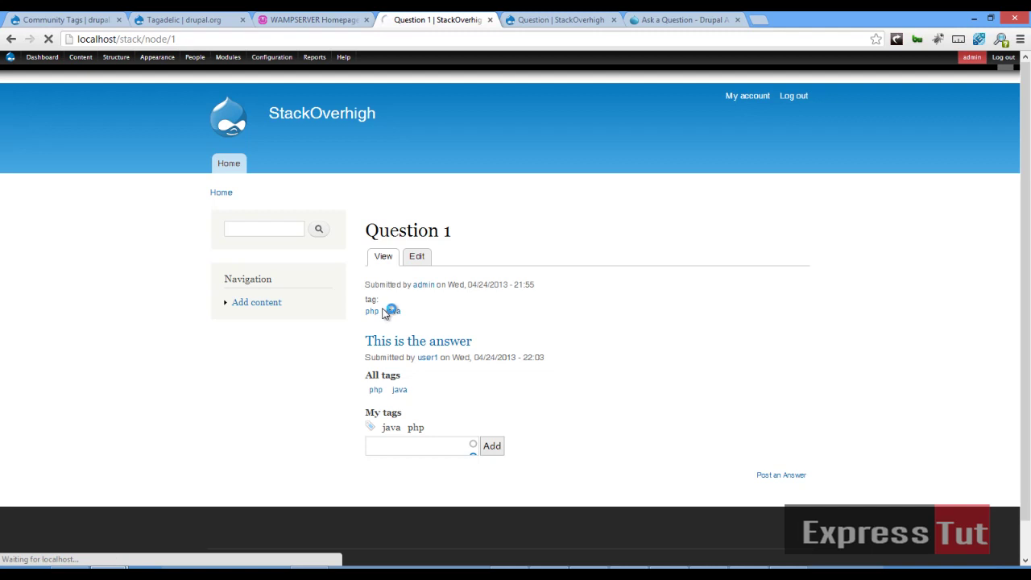
pyautogui.scroll(-2, 419, 260)
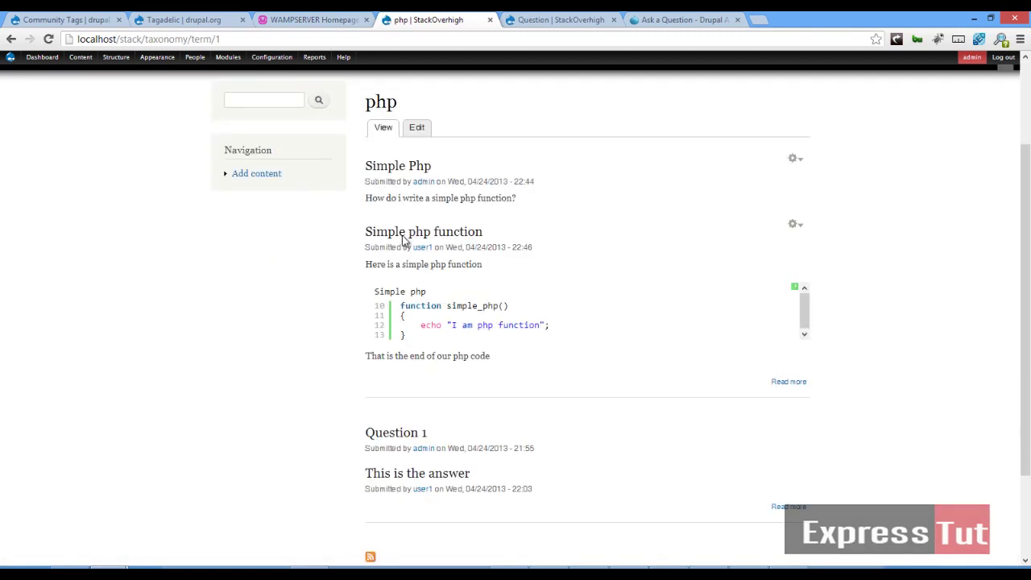
pyautogui.scroll(1, 421, 433)
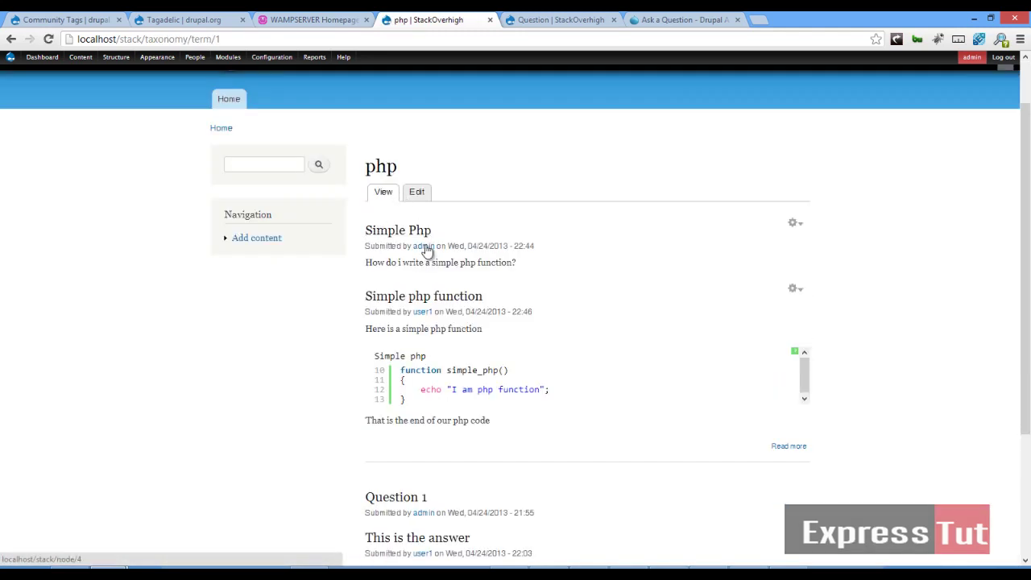
pyautogui.scroll(-2, 451, 245)
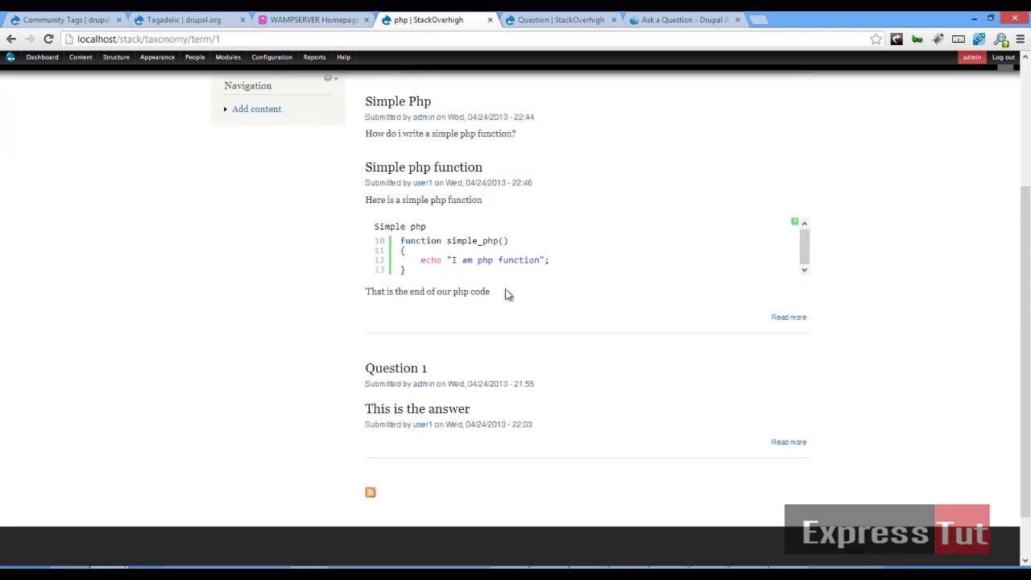
pyautogui.scroll(2, 571, 307)
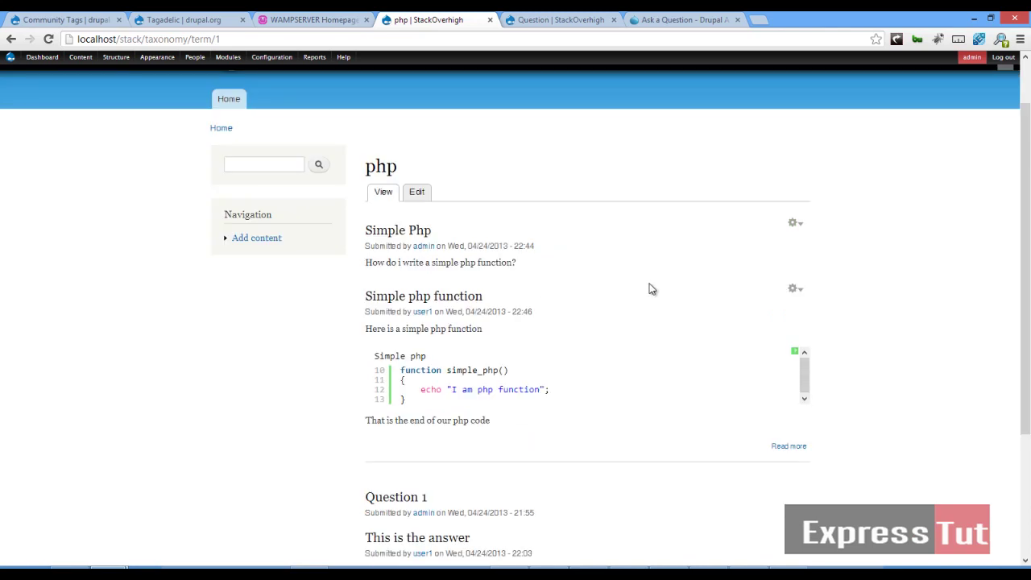
pyautogui.click(223, 128)
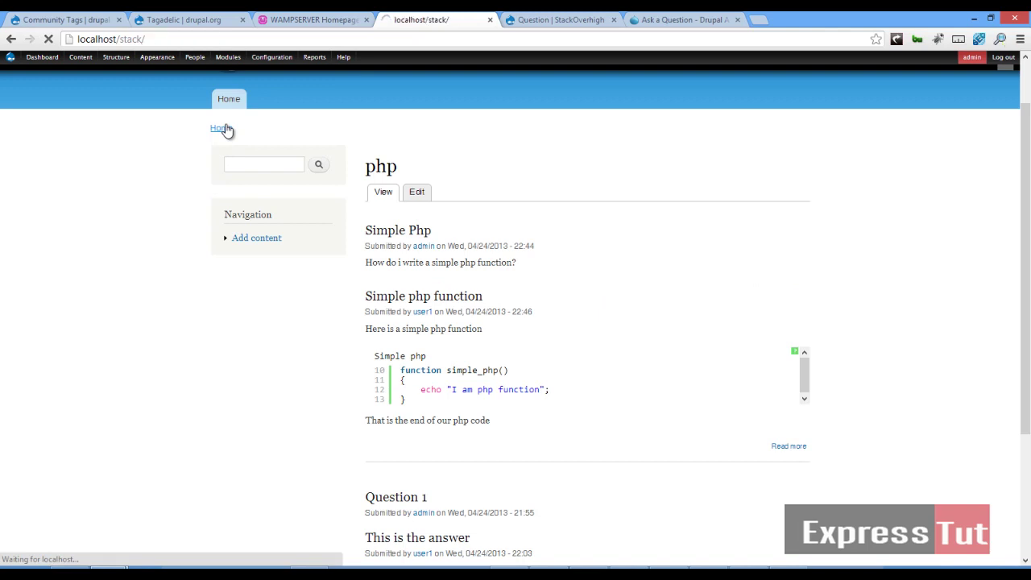